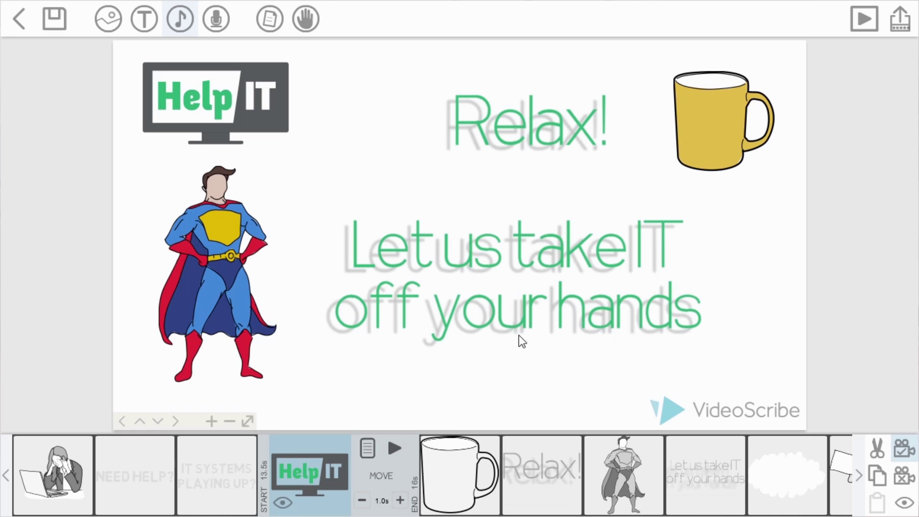
Hide the "Relax!" and "Let us take IT off your hands" text elements on the canvas.
click(700, 137)
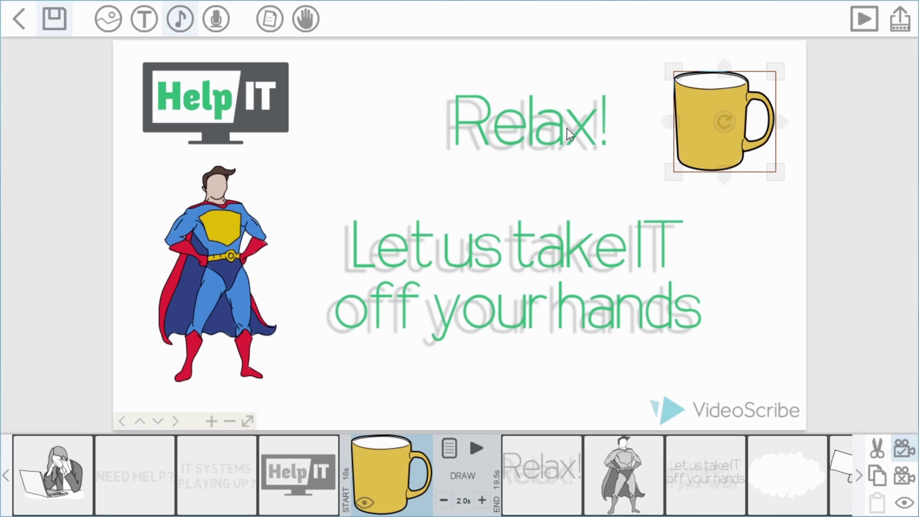
click(542, 126)
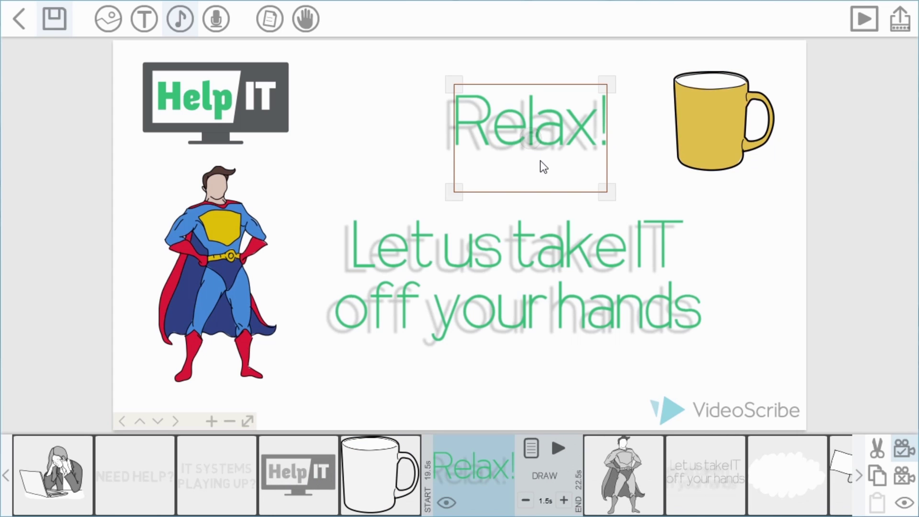
click(448, 511)
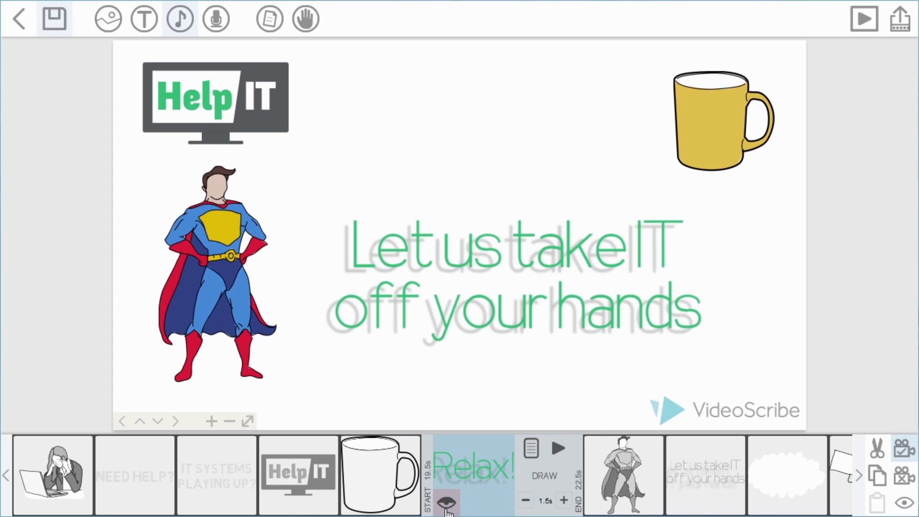
click(479, 311)
click(610, 503)
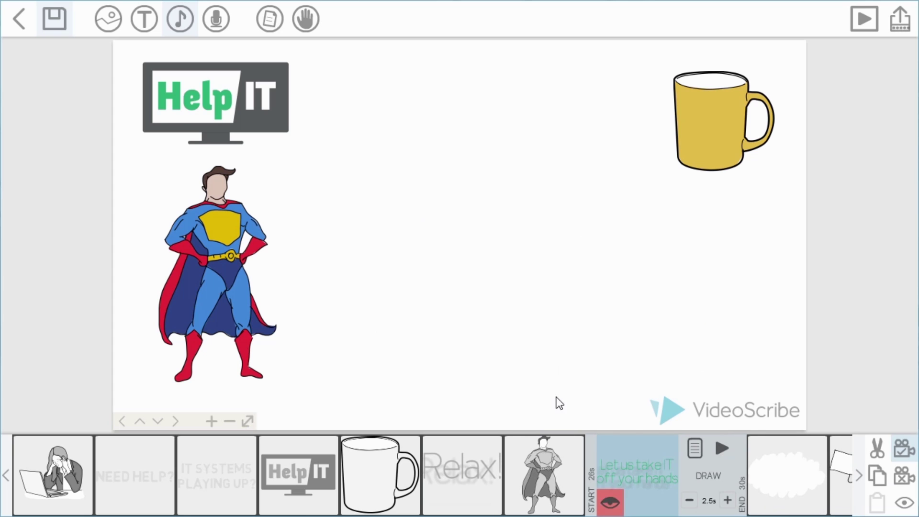
Duplicate the yellow mug and place the copy in the lower part of the scene, beside the superhero.
click(402, 472)
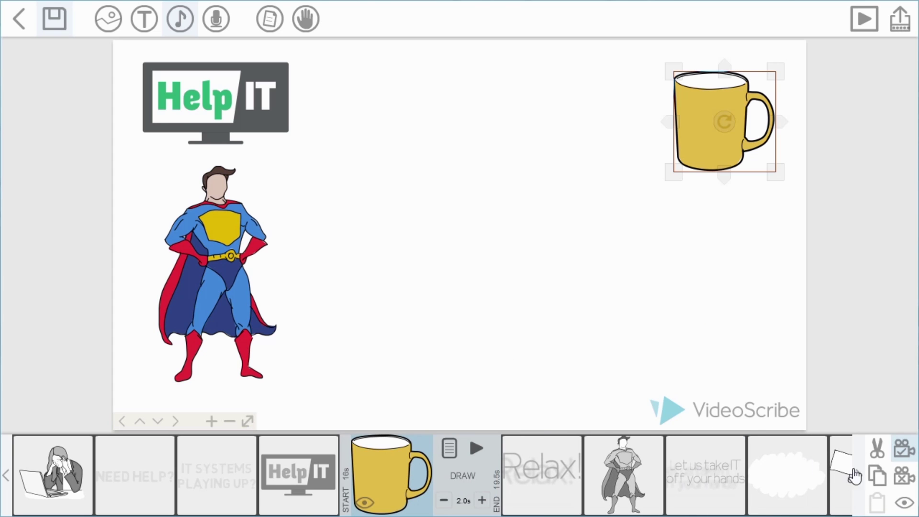
click(878, 476)
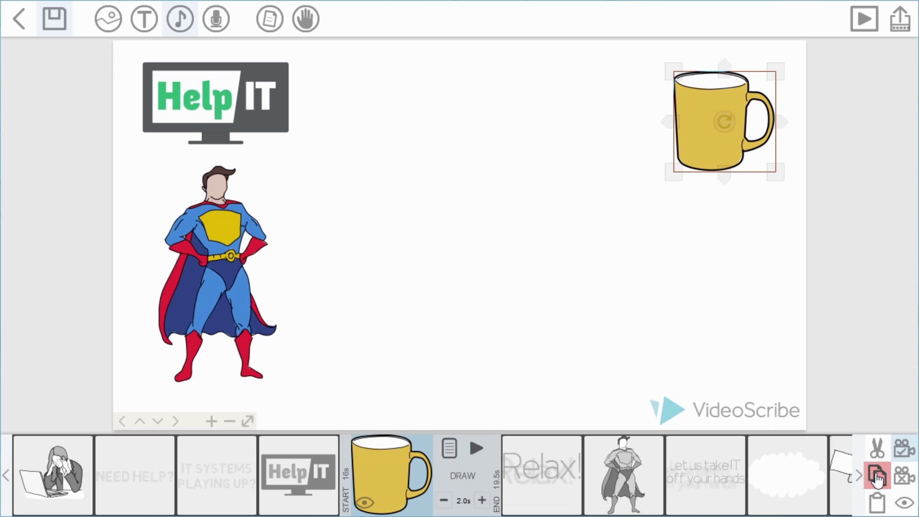
click(877, 503)
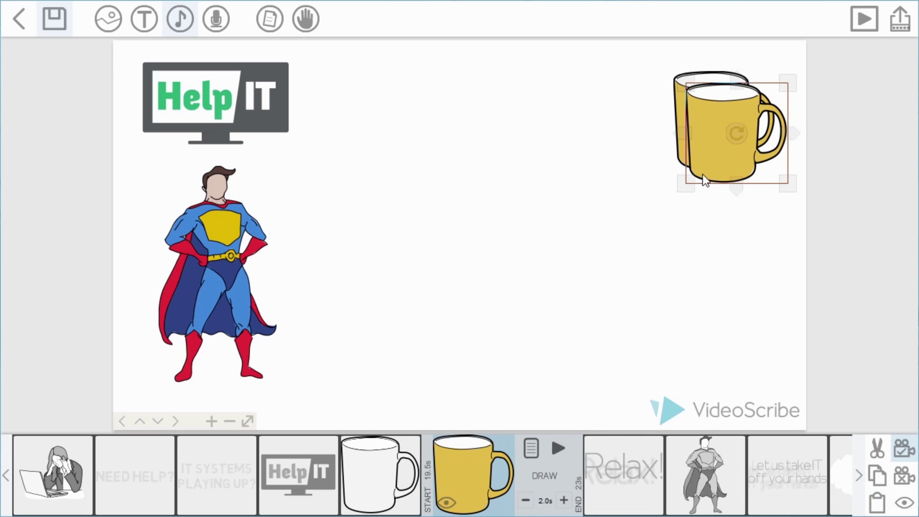
drag(708, 164, 356, 346)
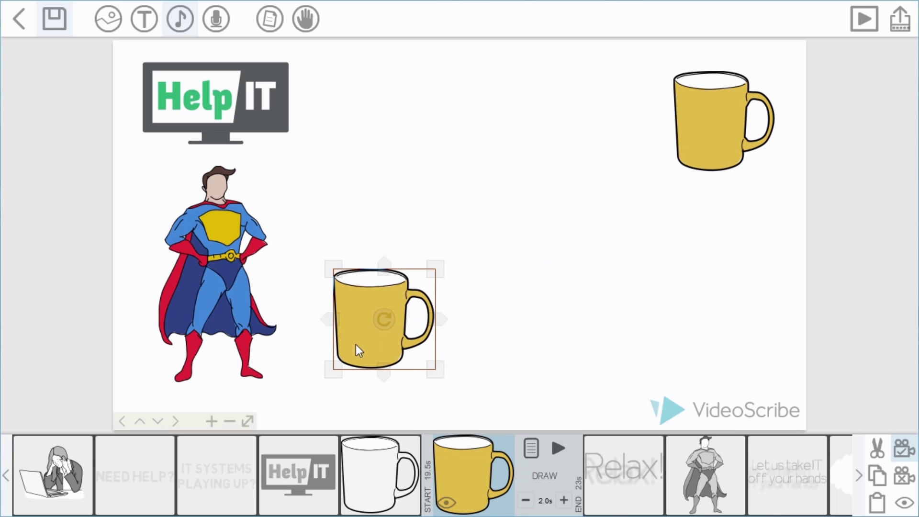
Change the original mug's colour setting to Outline in its image properties.
click(375, 481)
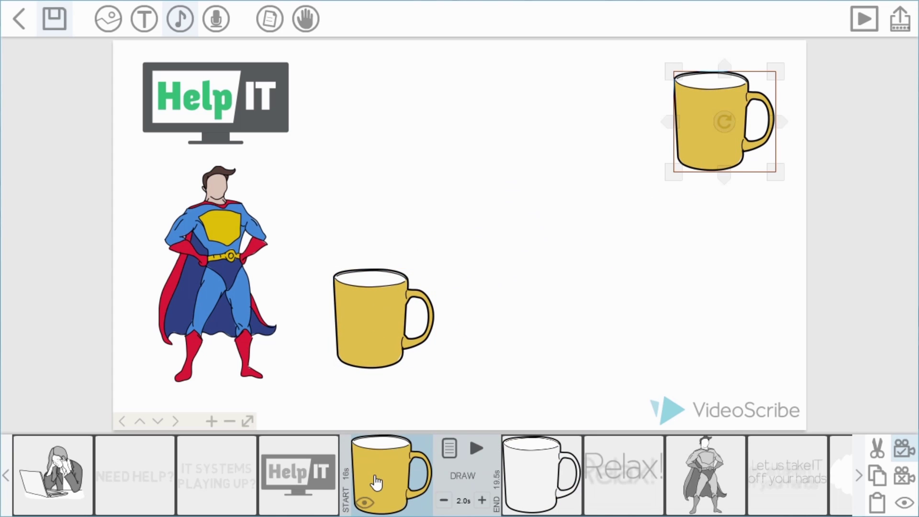
click(449, 448)
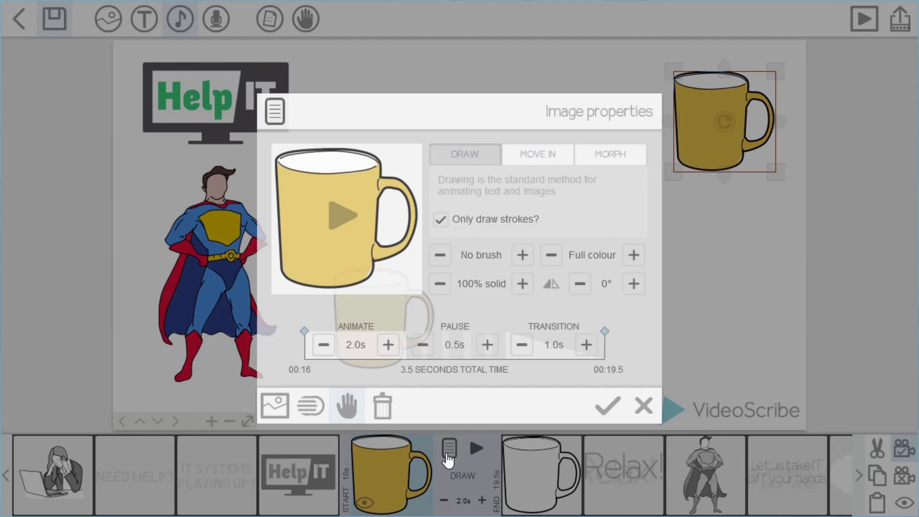
click(634, 255)
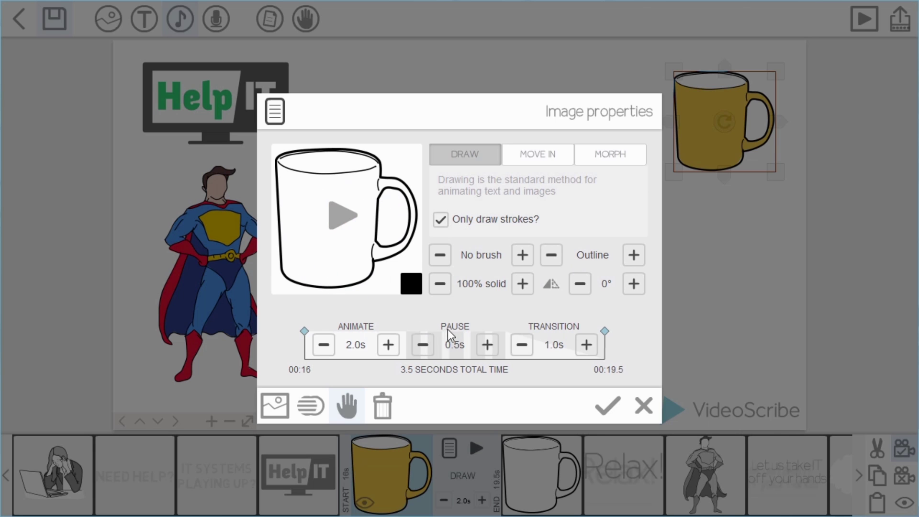
click(606, 408)
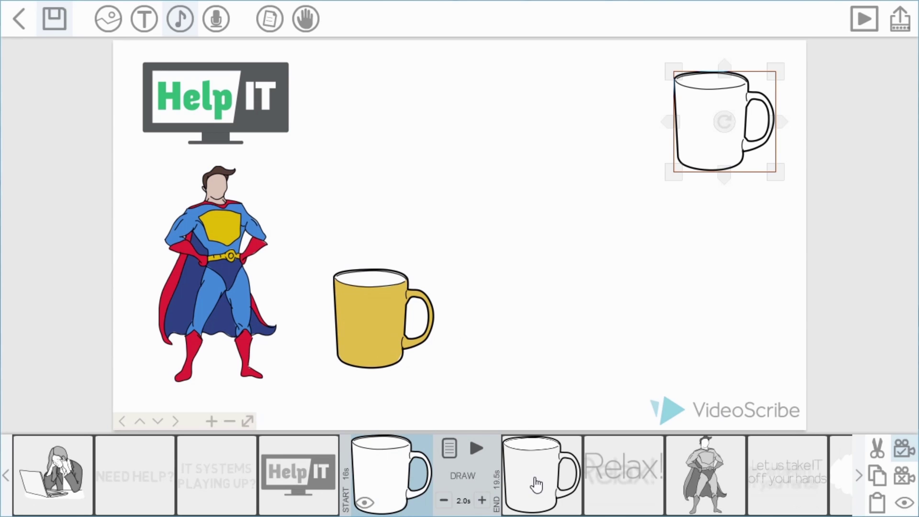
Make the yellow mug copy morph from the outline mug with a 1.0s animate time, and preview the animation from the outline mug.
click(537, 484)
click(532, 455)
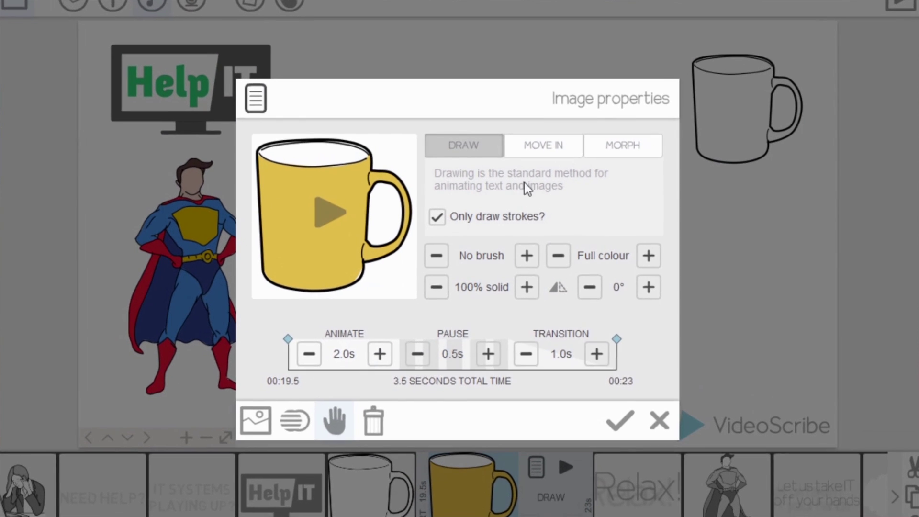
click(608, 153)
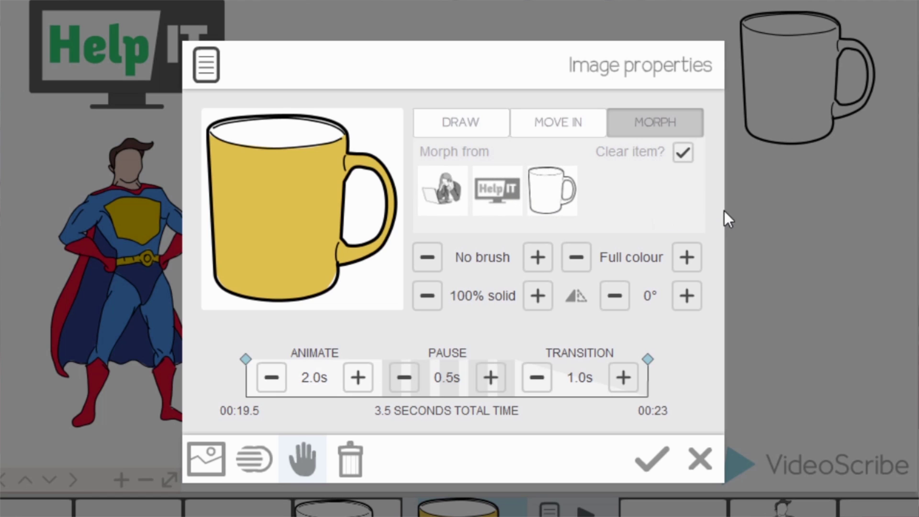
click(561, 214)
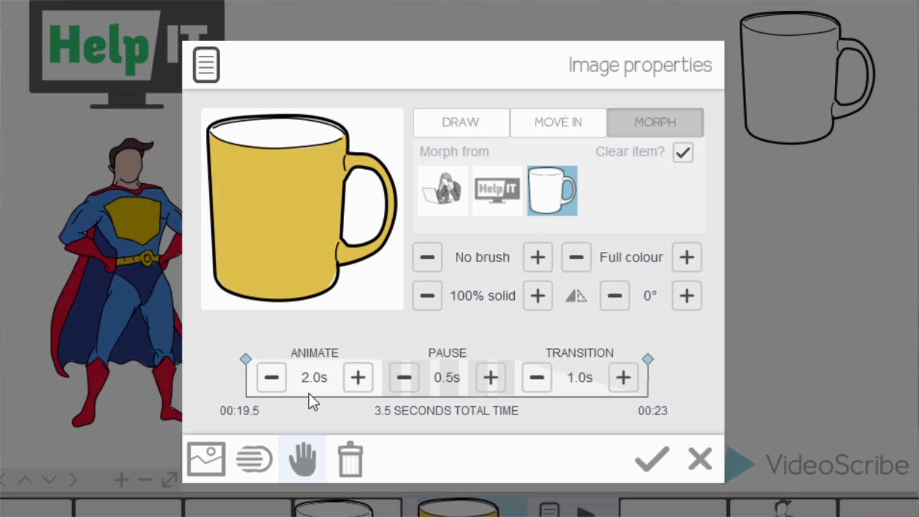
click(271, 378)
click(271, 378)
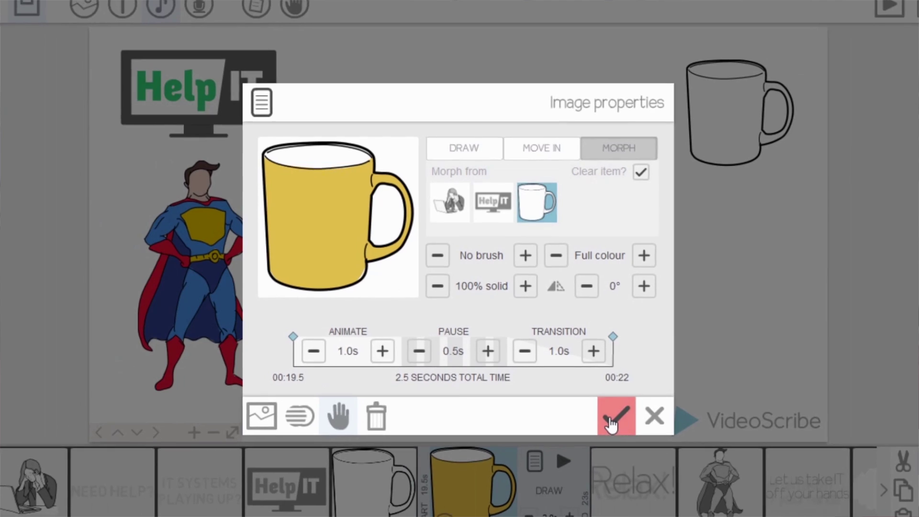
click(613, 420)
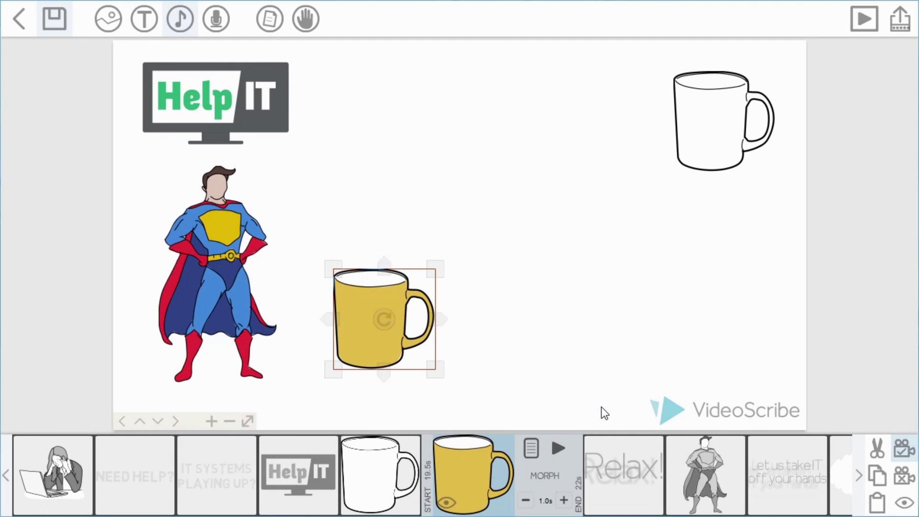
click(402, 477)
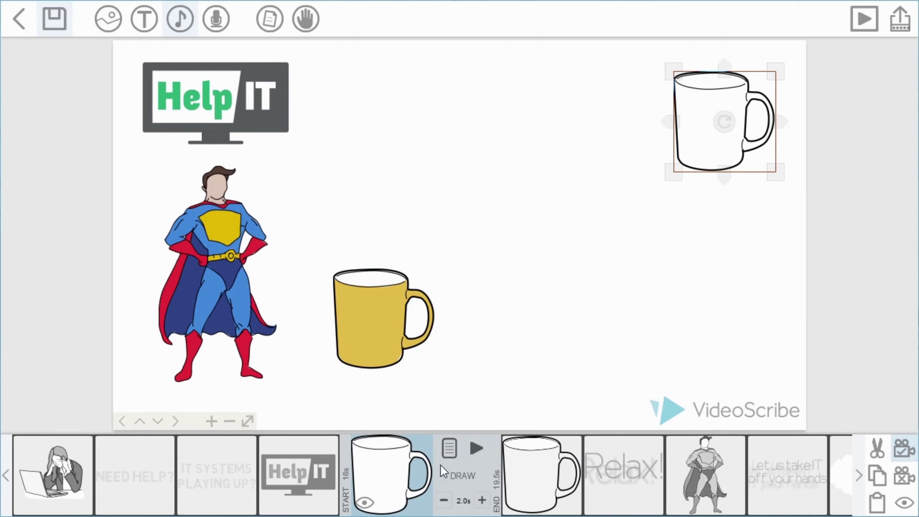
click(477, 447)
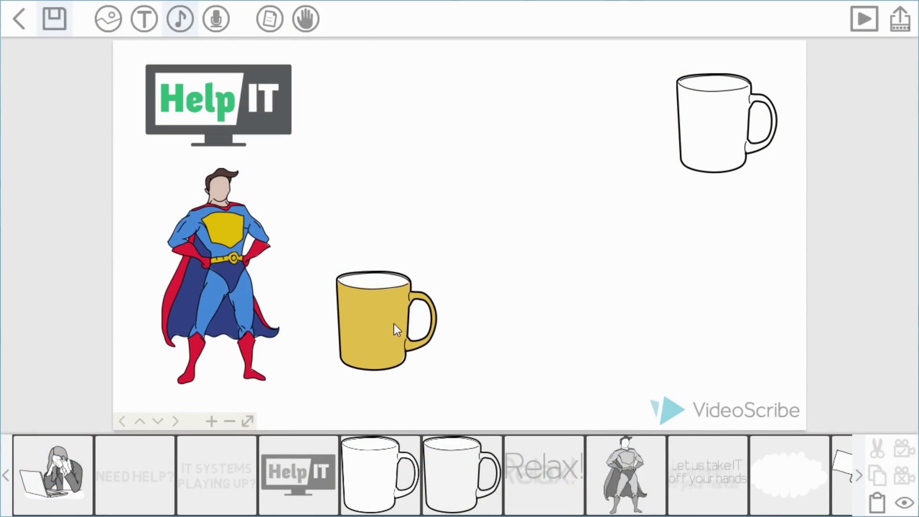
Duplicate the yellow mug again and move the new copy to a blank canvas area outside the current scene.
click(395, 323)
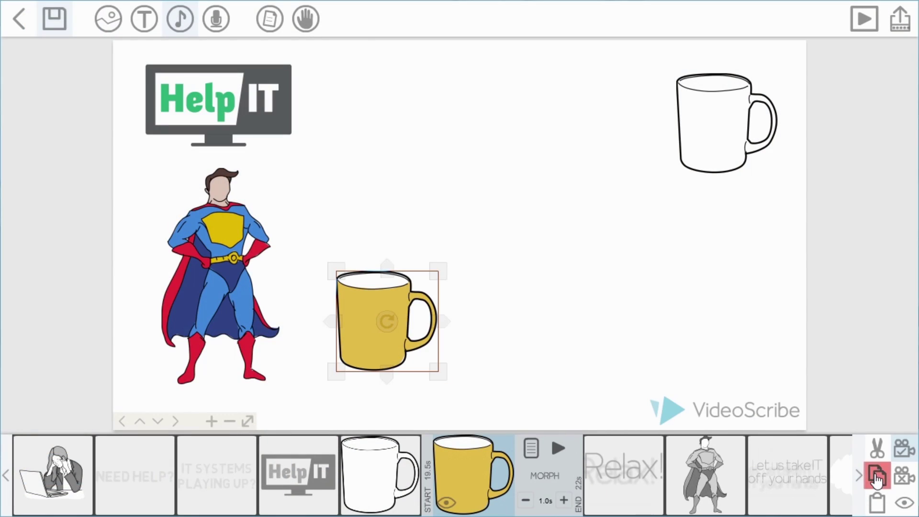
click(877, 504)
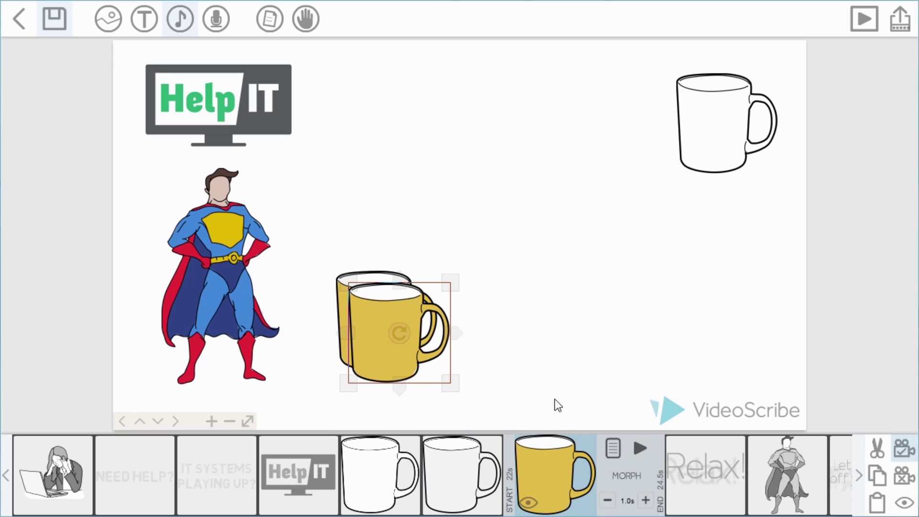
click(589, 297)
drag(589, 297, 406, 128)
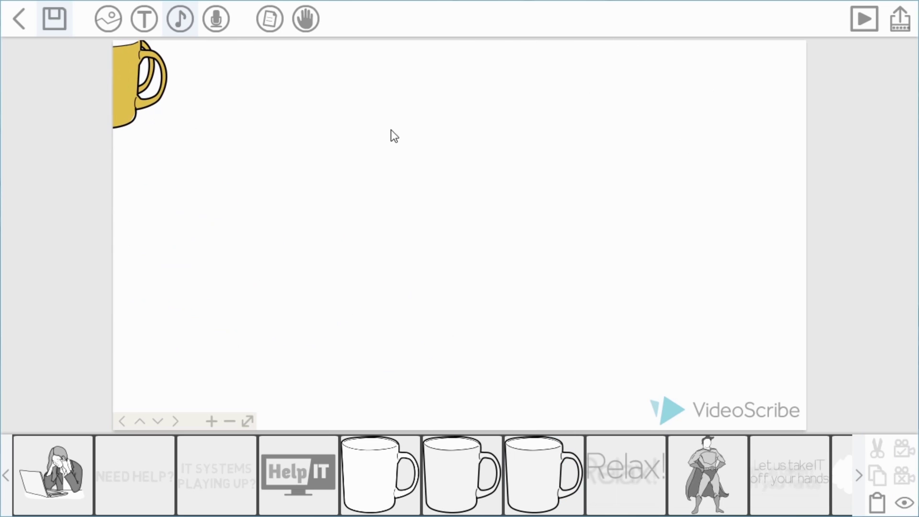
drag(125, 103, 482, 283)
Set the second mug to Outline, with a 0.0s pause and a 0.0s transition.
click(397, 485)
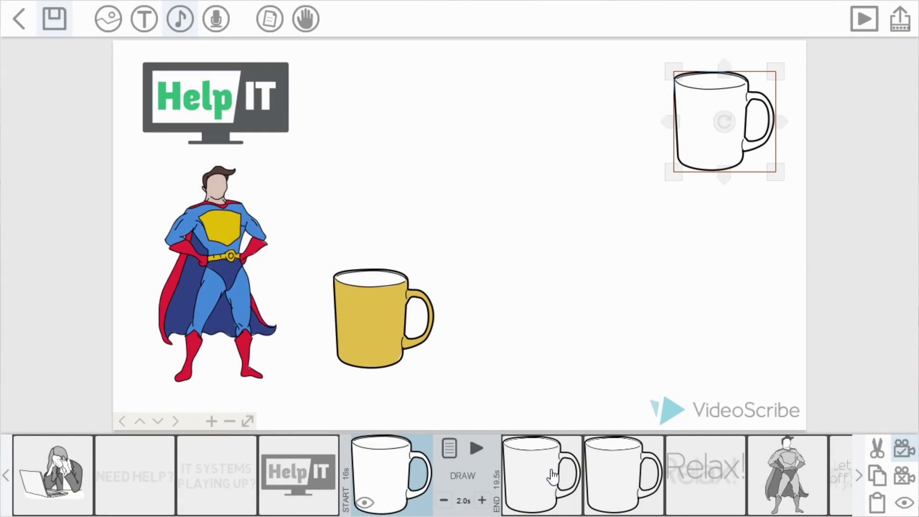
click(553, 474)
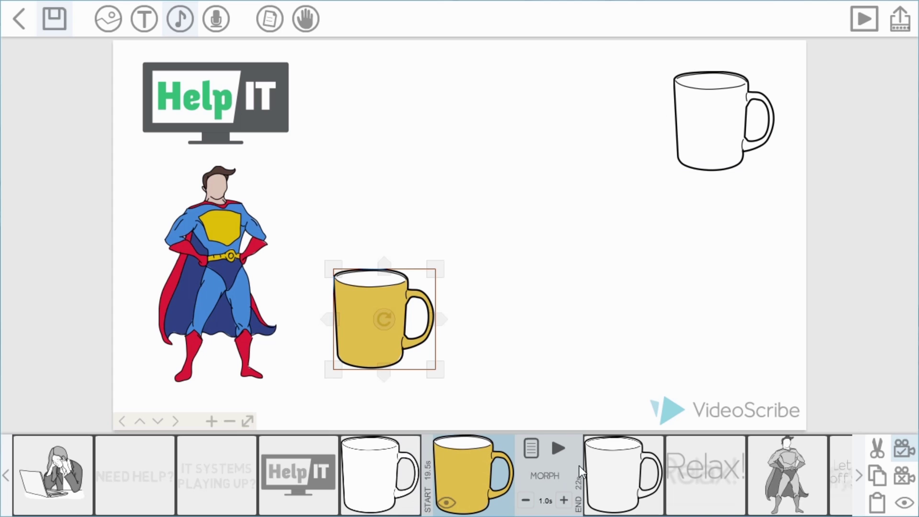
click(530, 450)
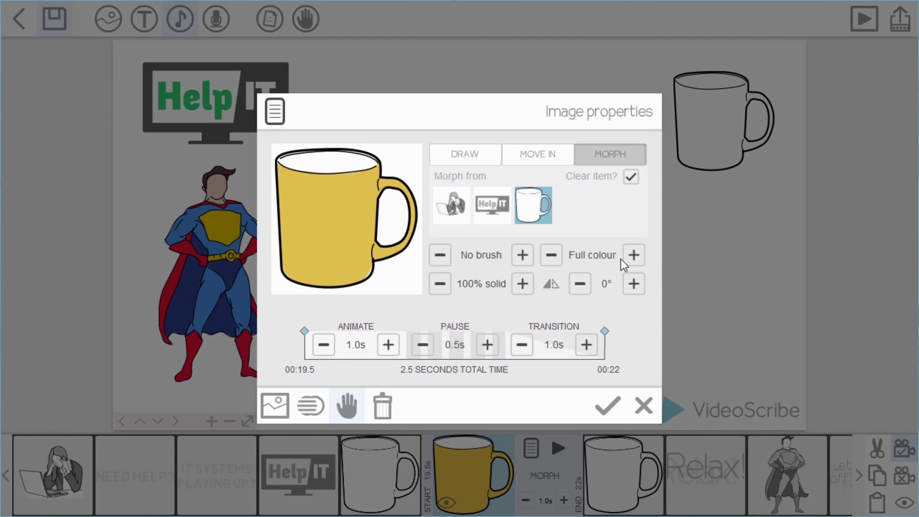
click(634, 256)
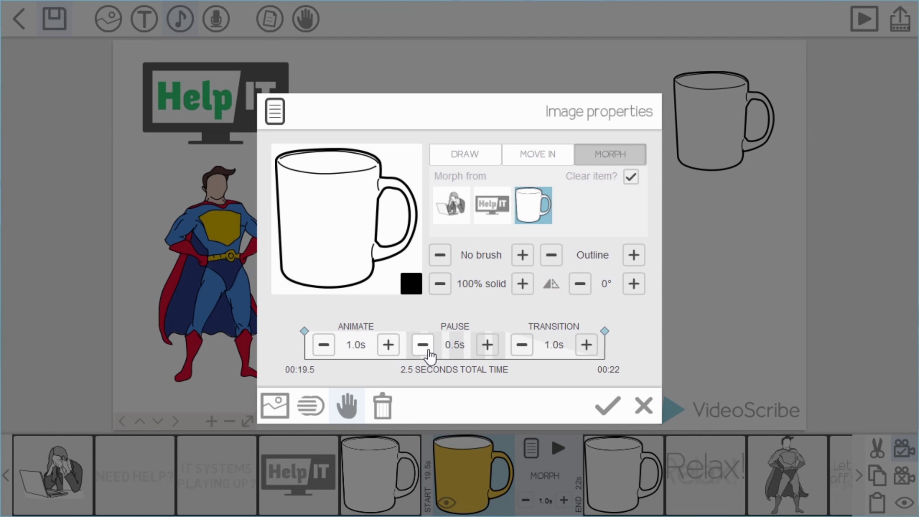
click(430, 350)
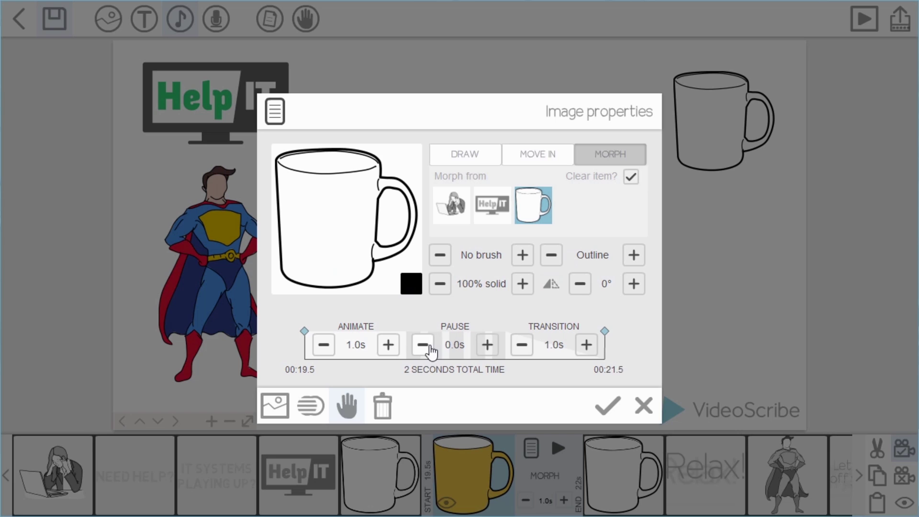
click(519, 349)
click(520, 348)
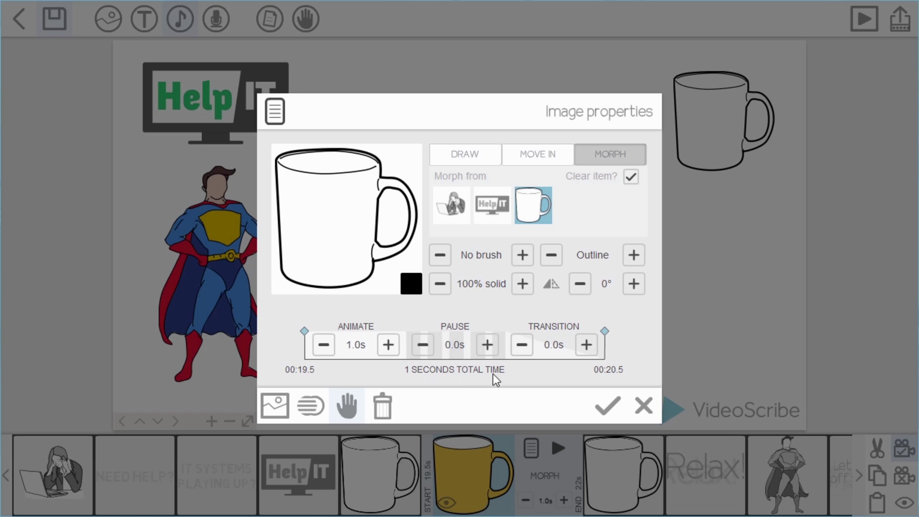
click(596, 408)
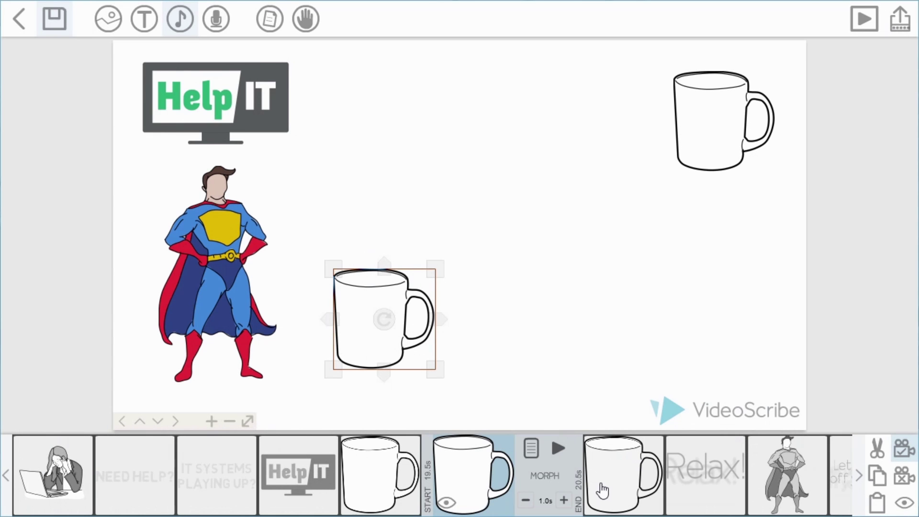
Make the third mug morph from the second outline mug with an animate time of 1.5s.
click(602, 489)
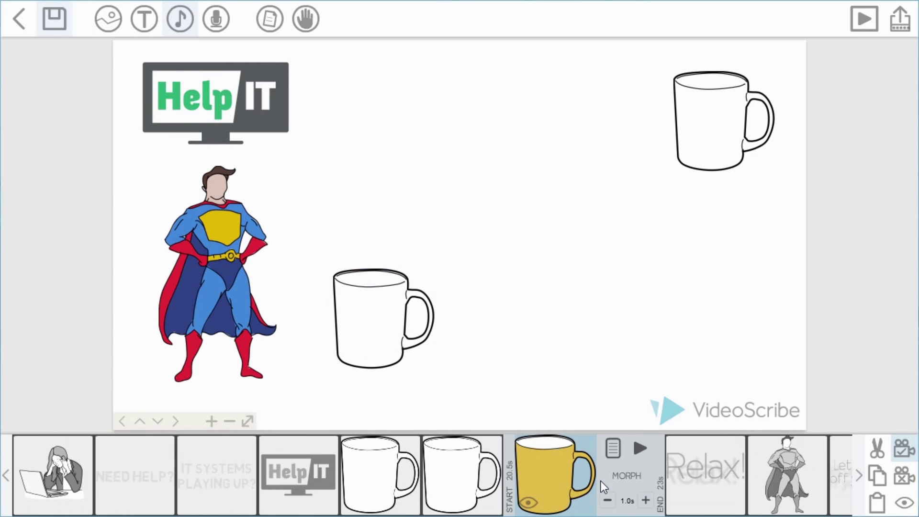
click(612, 455)
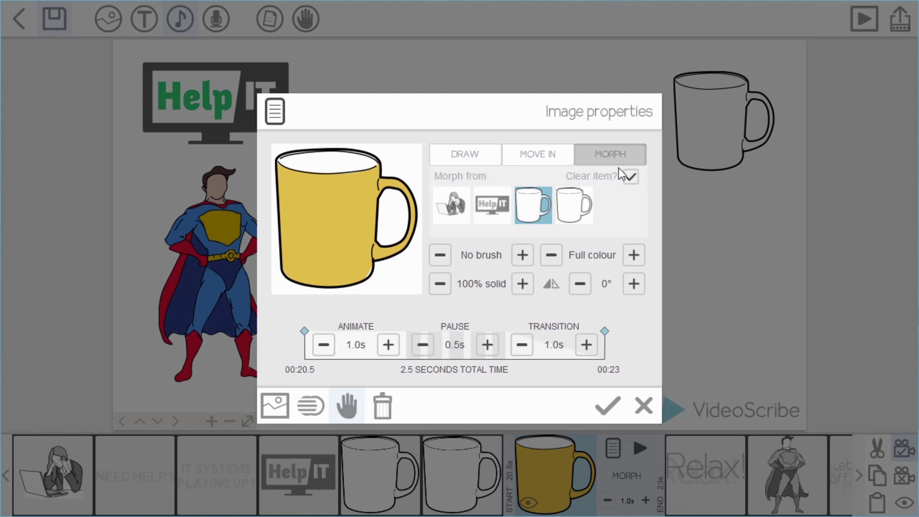
click(581, 210)
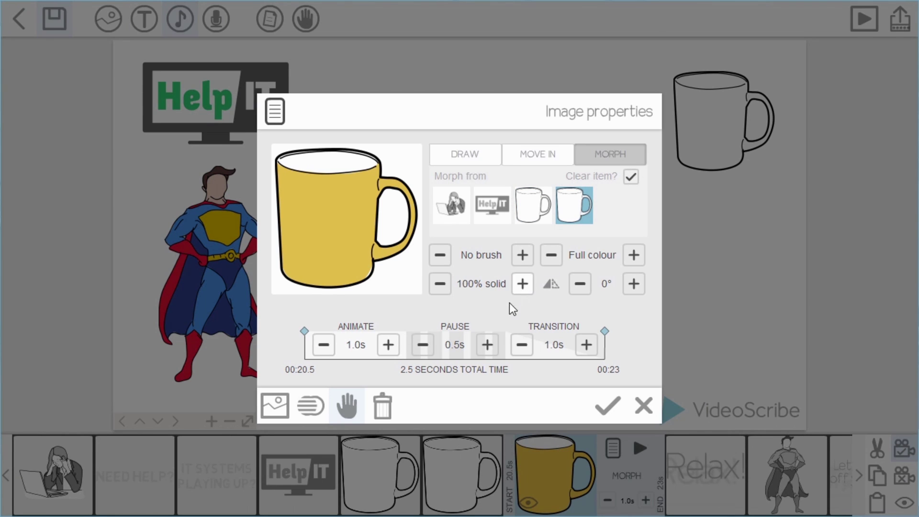
click(390, 352)
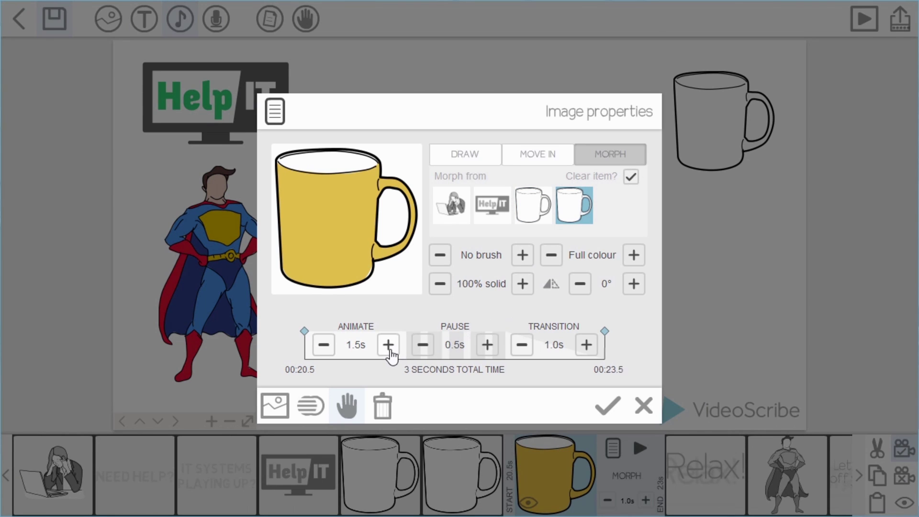
click(609, 405)
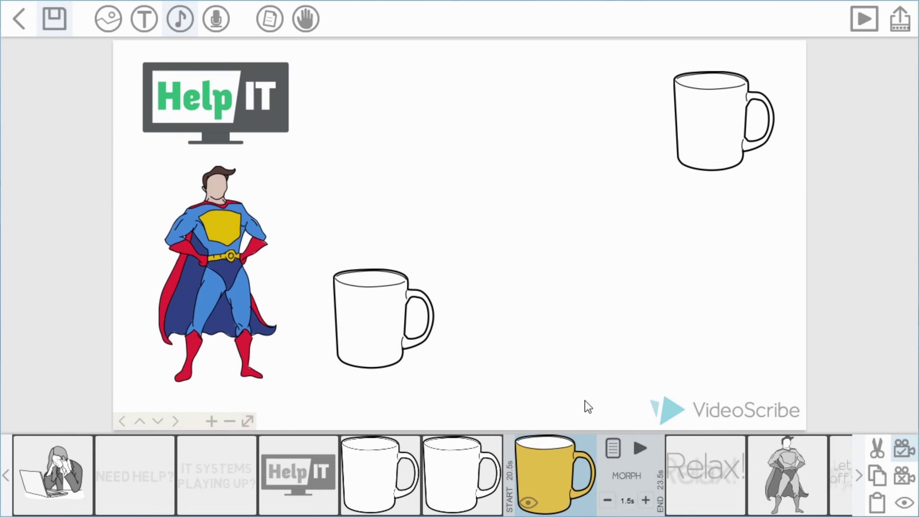
Preview the chained mug morphs starting from the second outline mug.
click(477, 455)
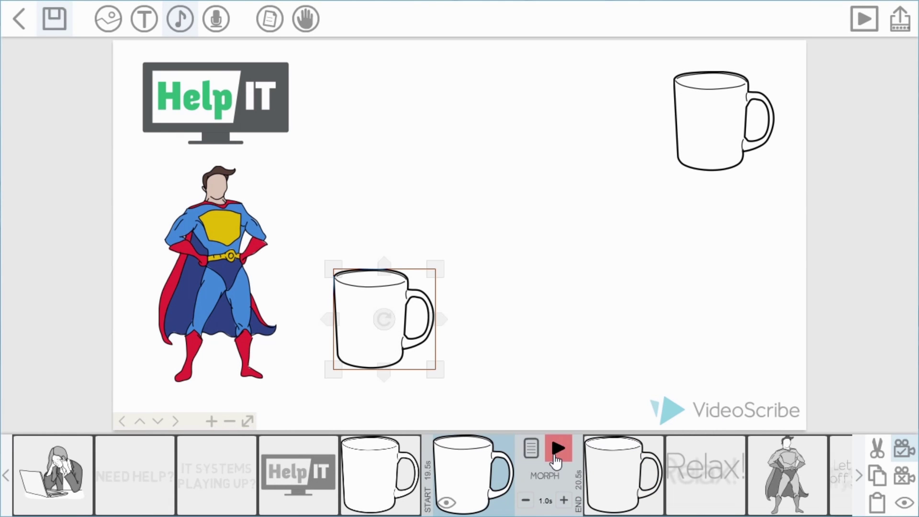
click(558, 444)
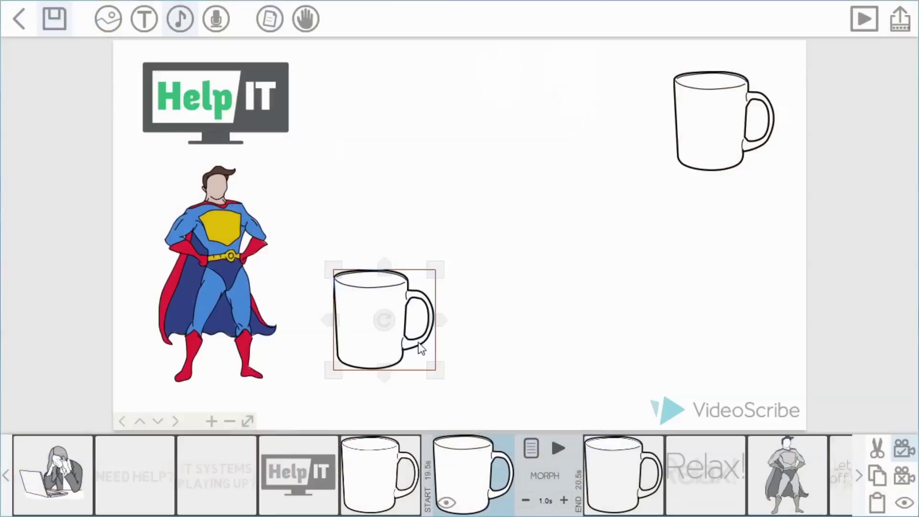
Place the second mug directly over the first outline mug in the scene's upper corner, and cut the third mug from the timeline.
drag(421, 350, 760, 154)
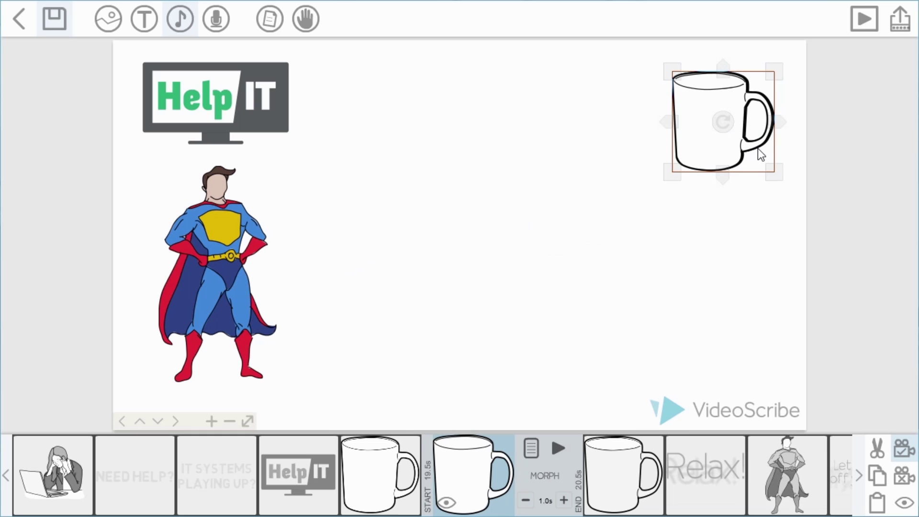
click(639, 475)
click(878, 450)
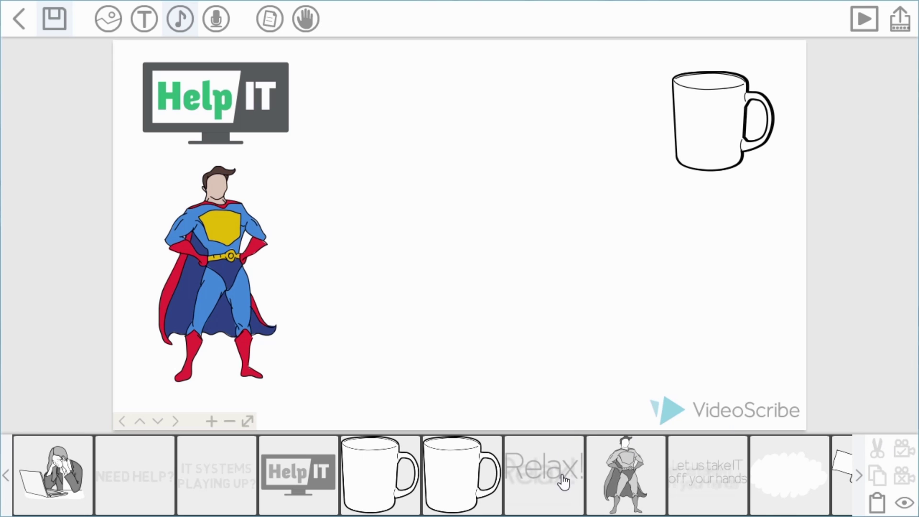
Unhide all scene elements, and set the second mug to Full colour with a 0.5s pause.
click(908, 507)
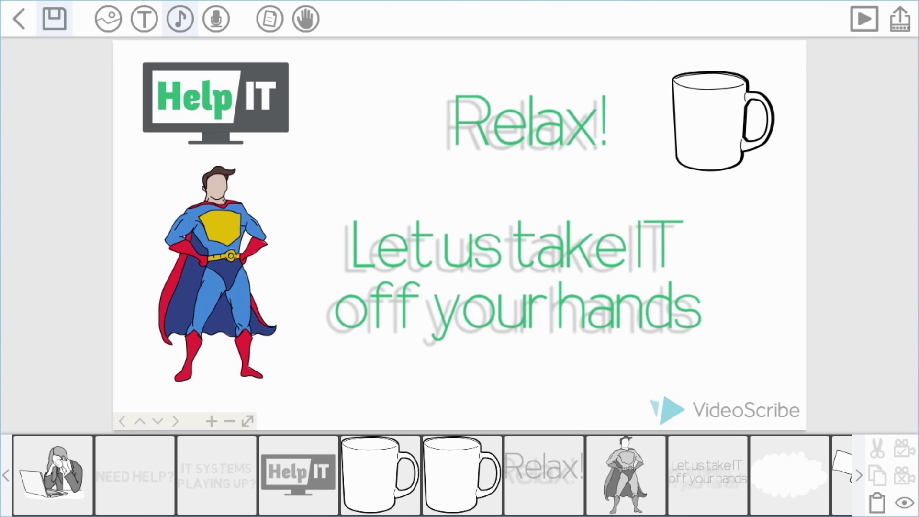
click(490, 478)
click(530, 447)
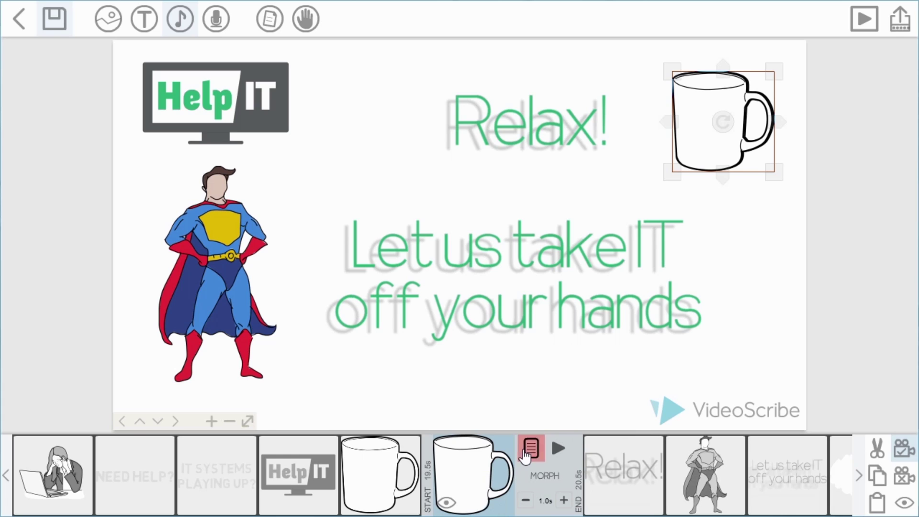
click(552, 255)
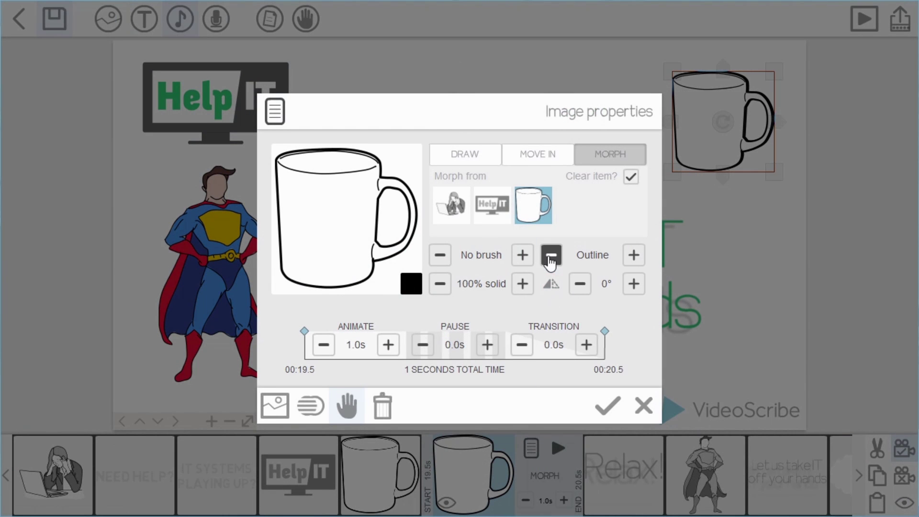
click(487, 346)
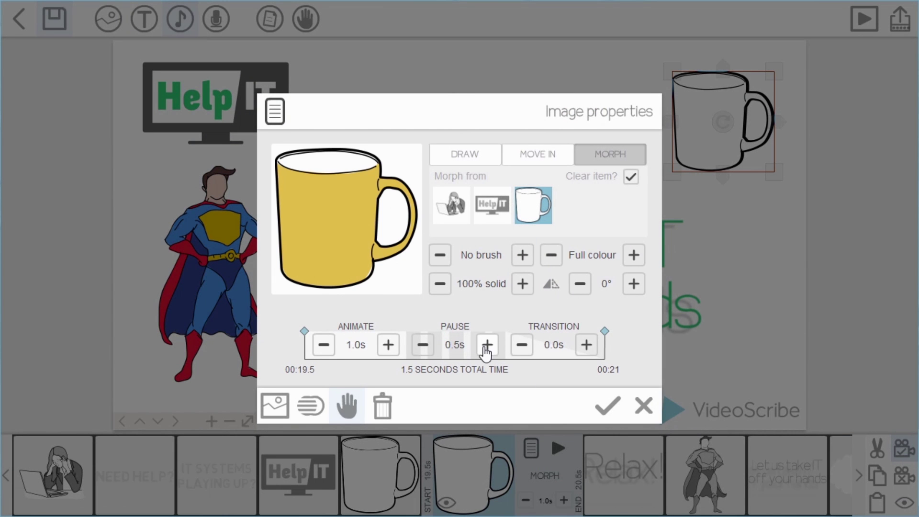
Rotate the second mug to -90° with a 0.5s animate time, and preview its morph.
click(580, 283)
click(581, 284)
click(580, 284)
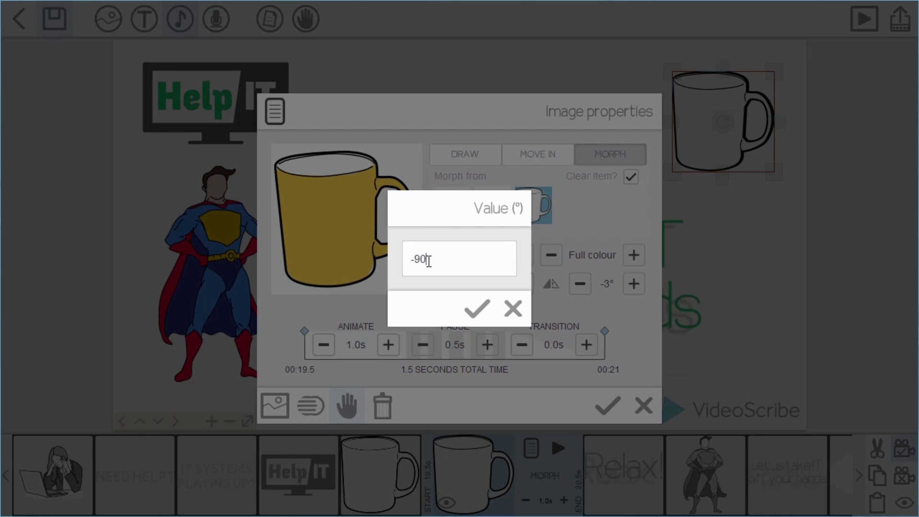
click(486, 310)
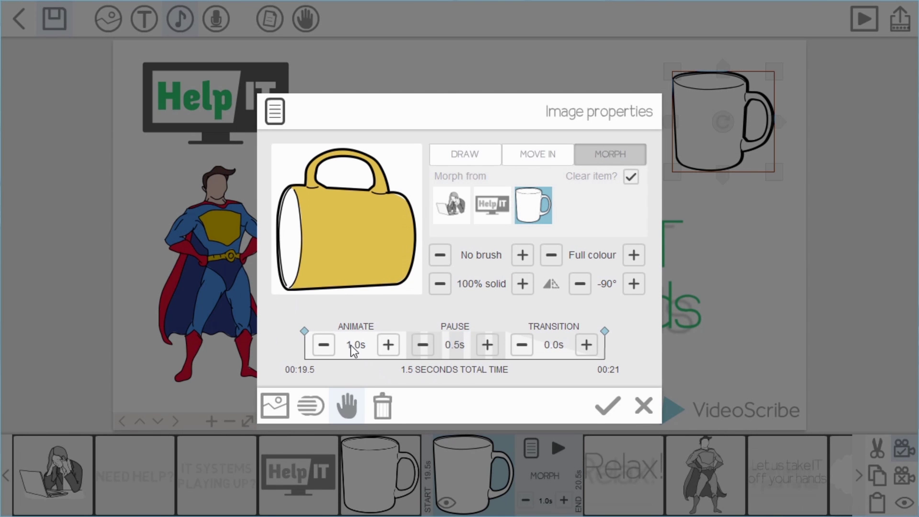
click(323, 346)
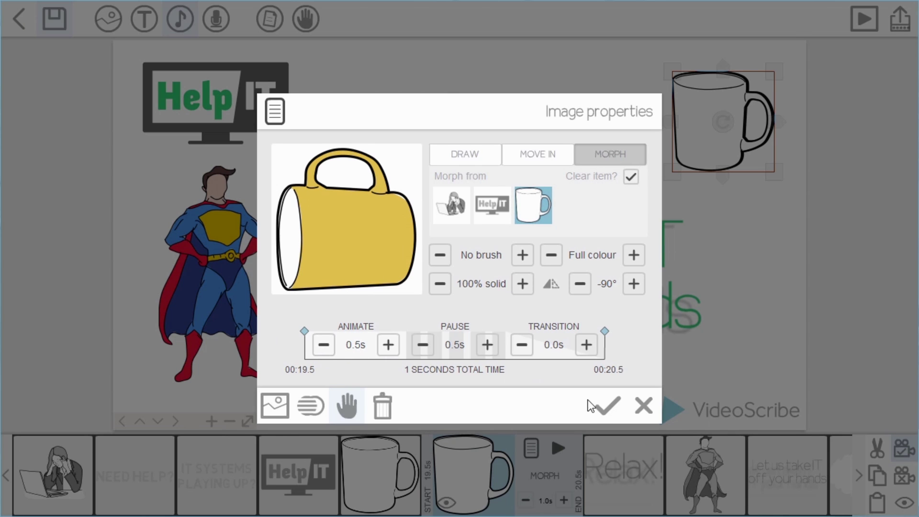
click(602, 410)
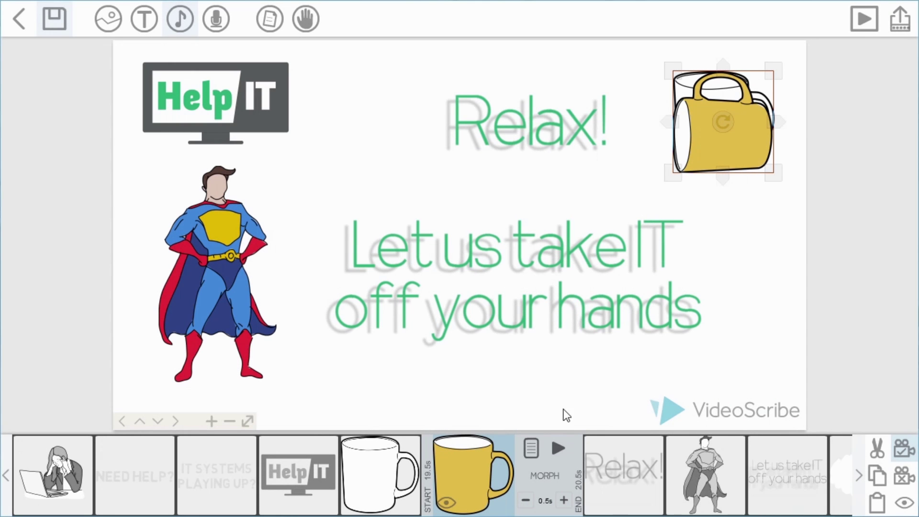
click(559, 448)
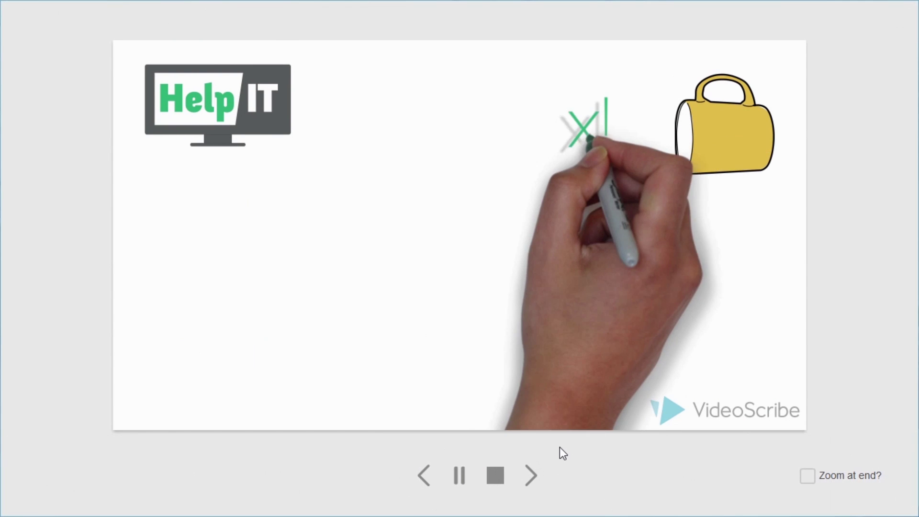
click(497, 477)
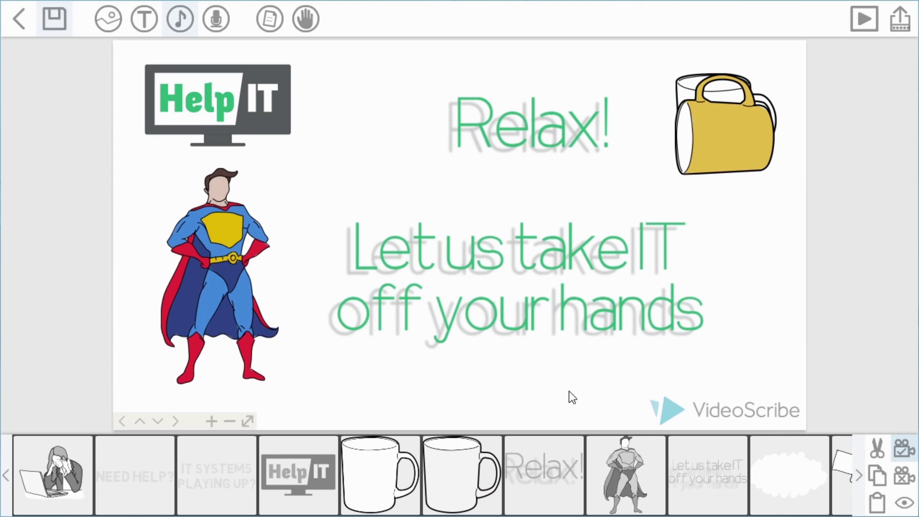
Move the rotated yellow mug left until it sits beside the outline mug, and preview the tipping morph.
click(478, 474)
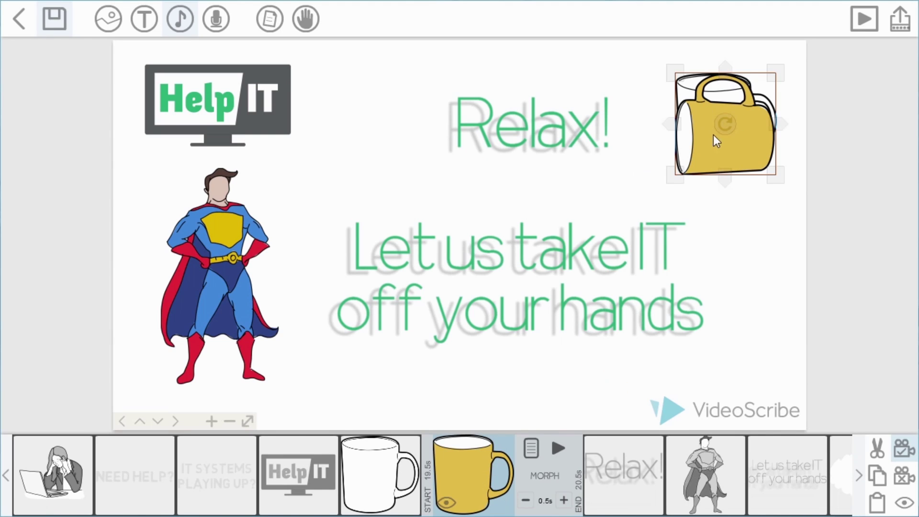
drag(727, 151, 654, 151)
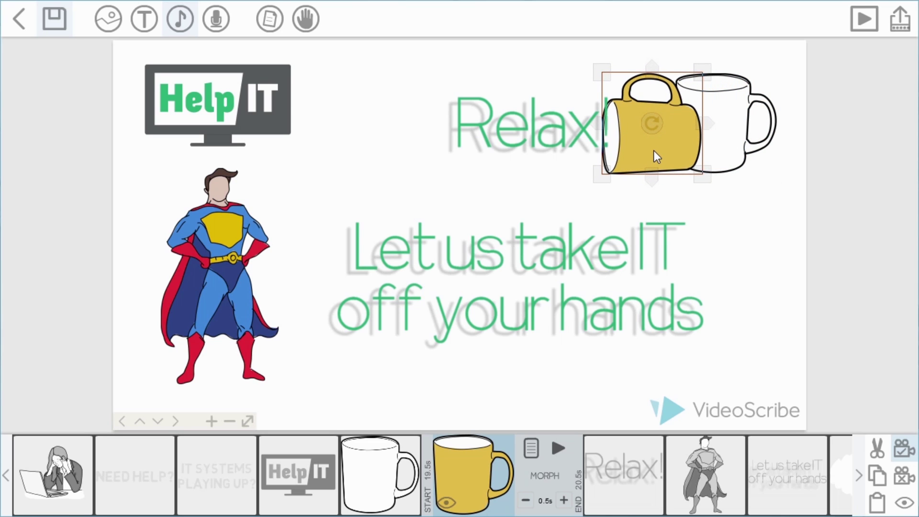
click(559, 447)
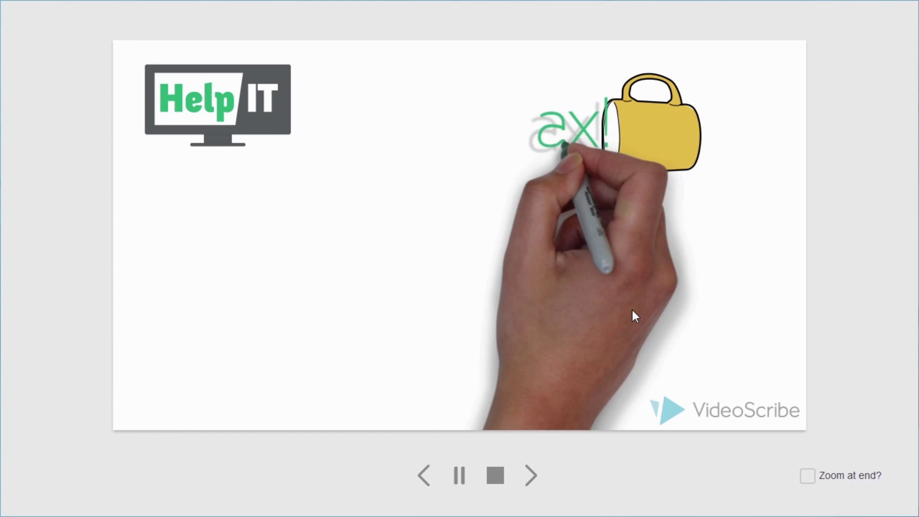
click(509, 484)
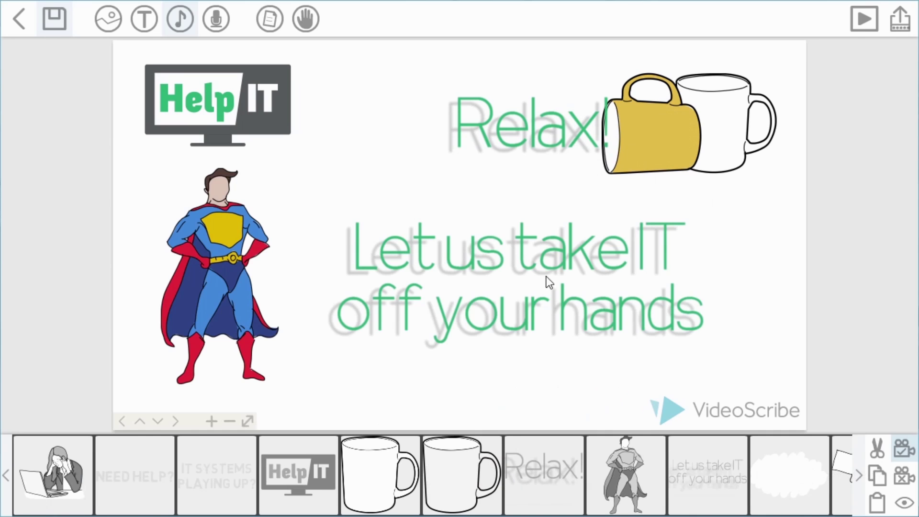
Move the "Relax!" text slightly left and down so it clears the yellow mug.
click(545, 144)
drag(574, 140, 559, 151)
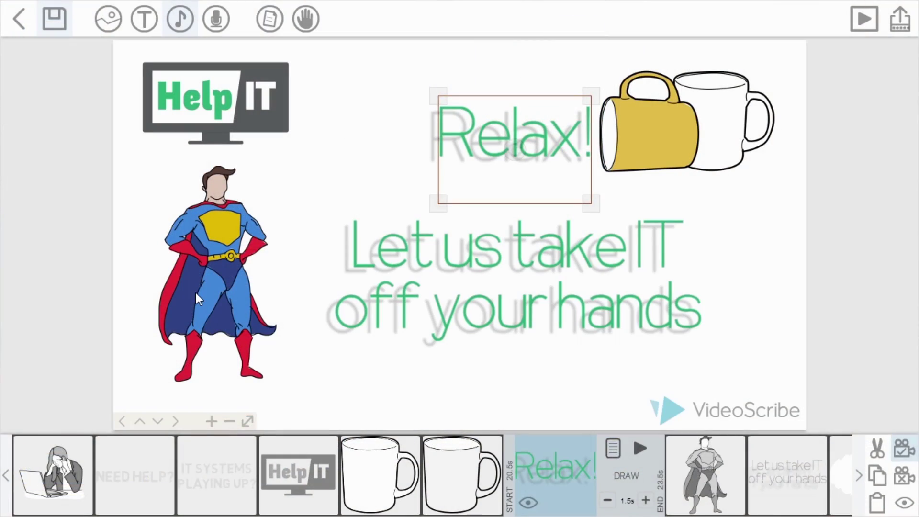
Duplicate the superhero image and hide the new copy on the canvas.
click(198, 298)
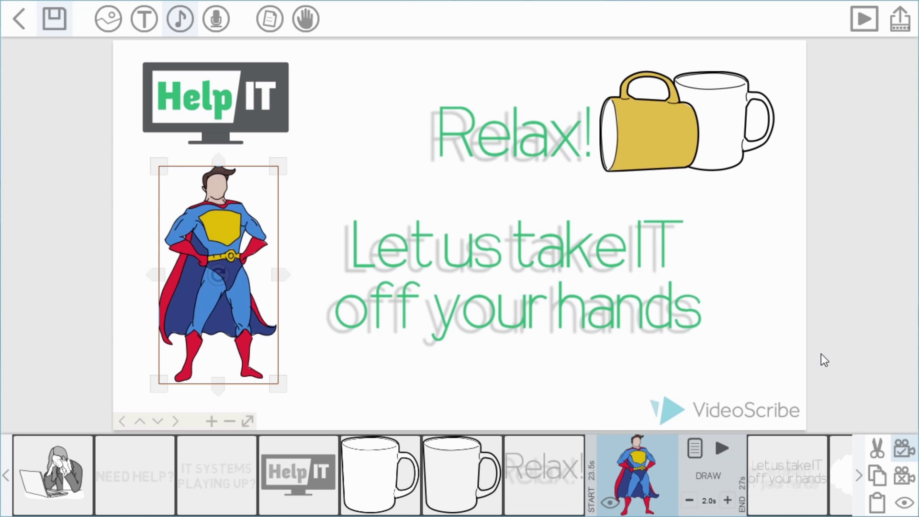
click(878, 475)
click(877, 503)
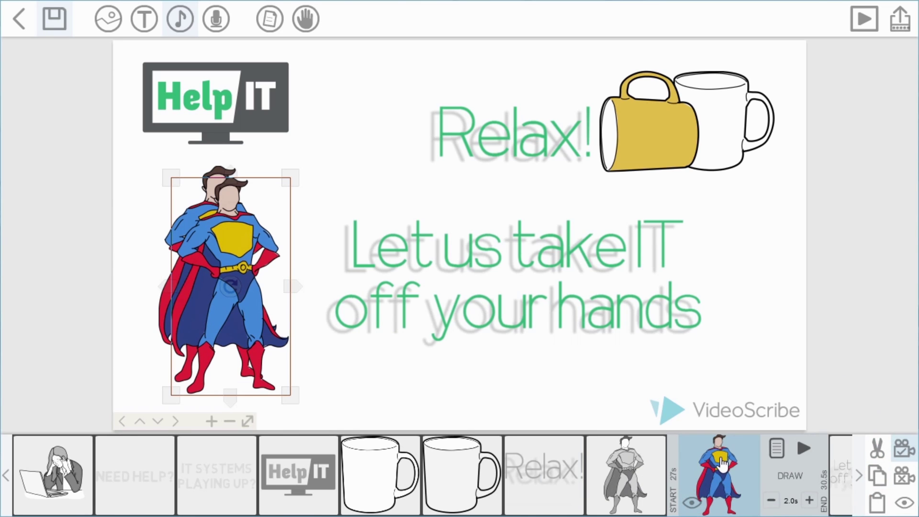
click(696, 504)
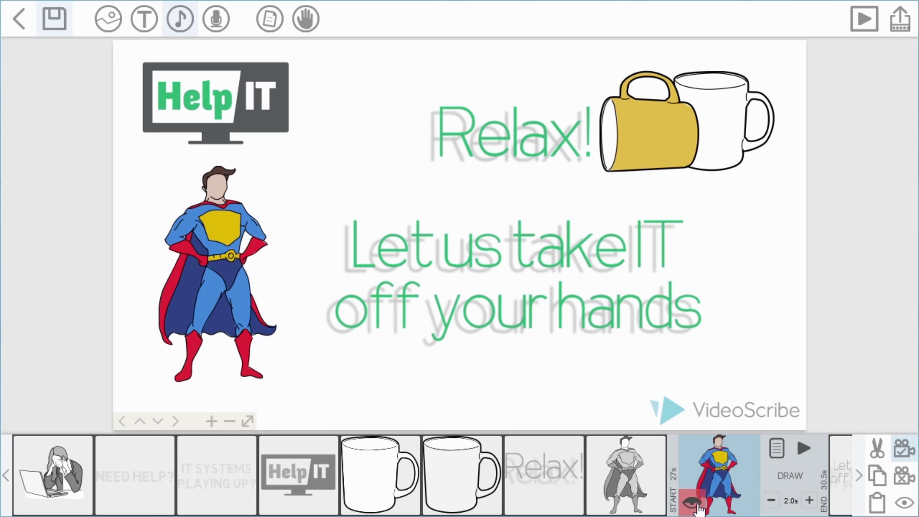
Set the original superhero to Outline with 0.0s animate, pause and transition times.
click(635, 493)
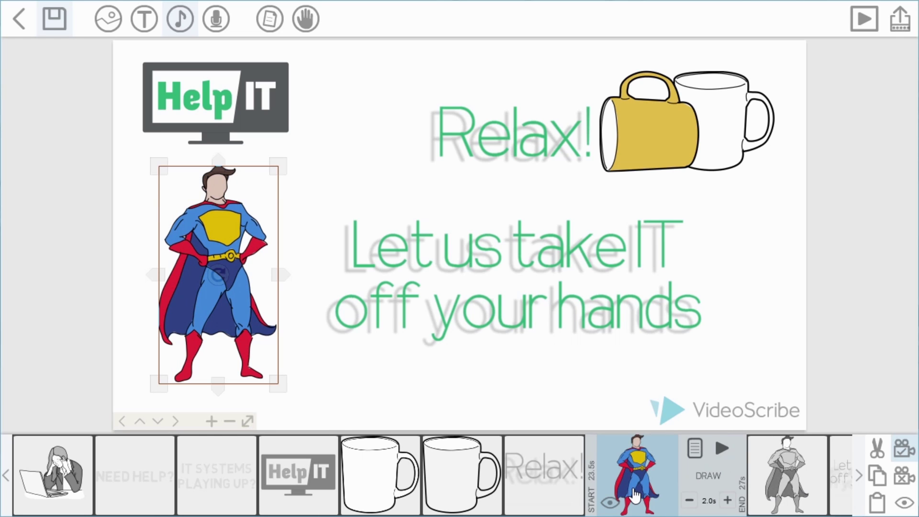
click(693, 453)
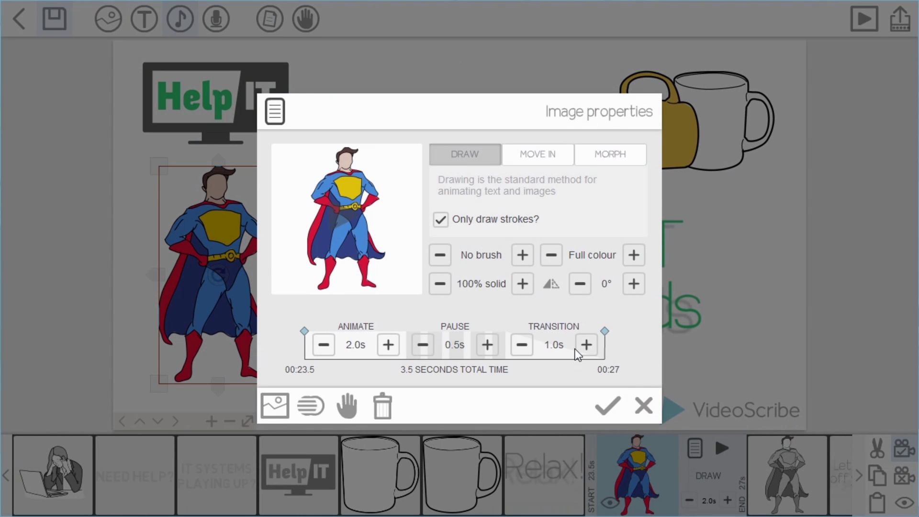
click(633, 256)
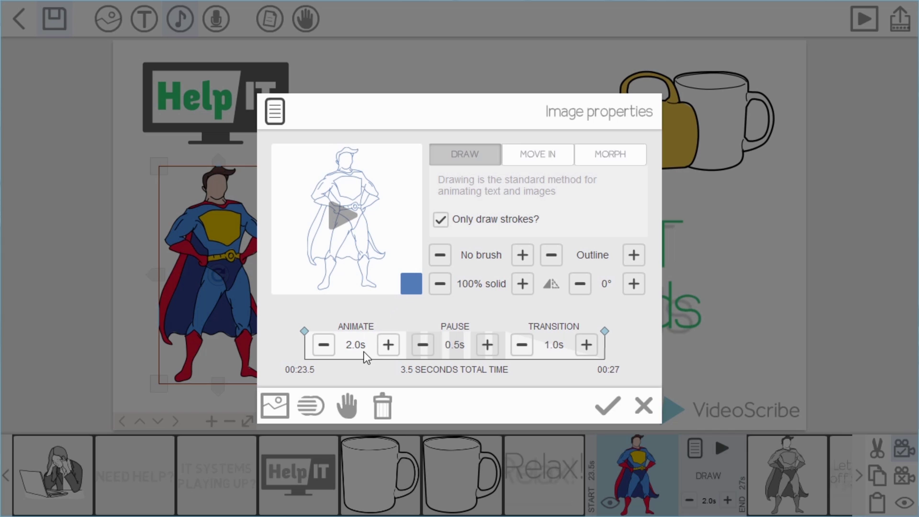
click(323, 347)
click(323, 347)
click(323, 346)
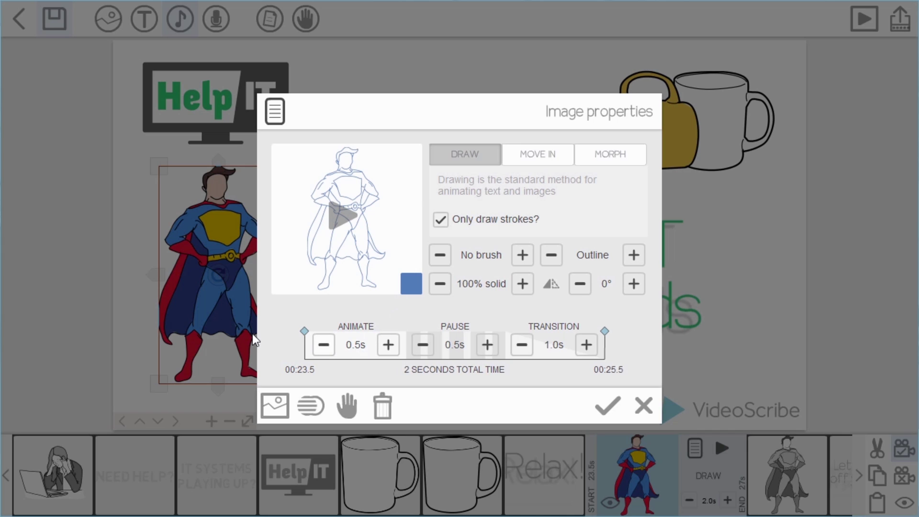
click(323, 345)
click(422, 346)
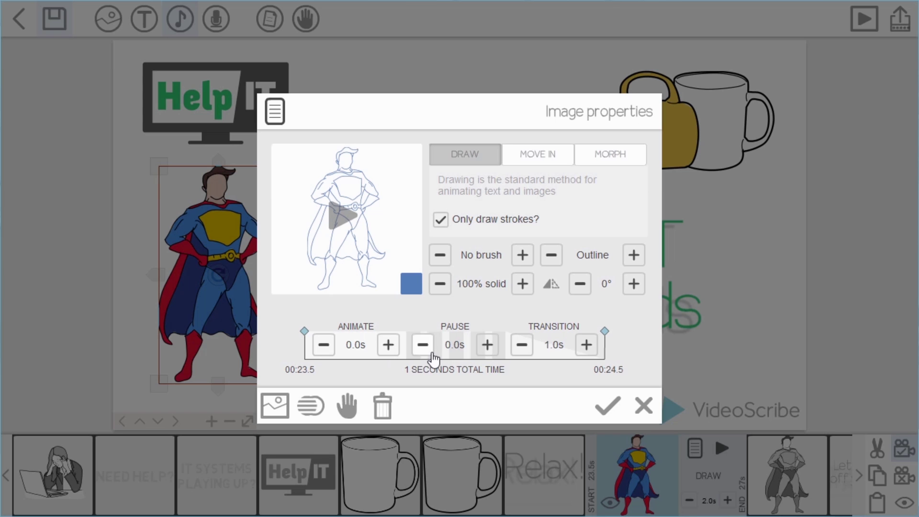
click(522, 346)
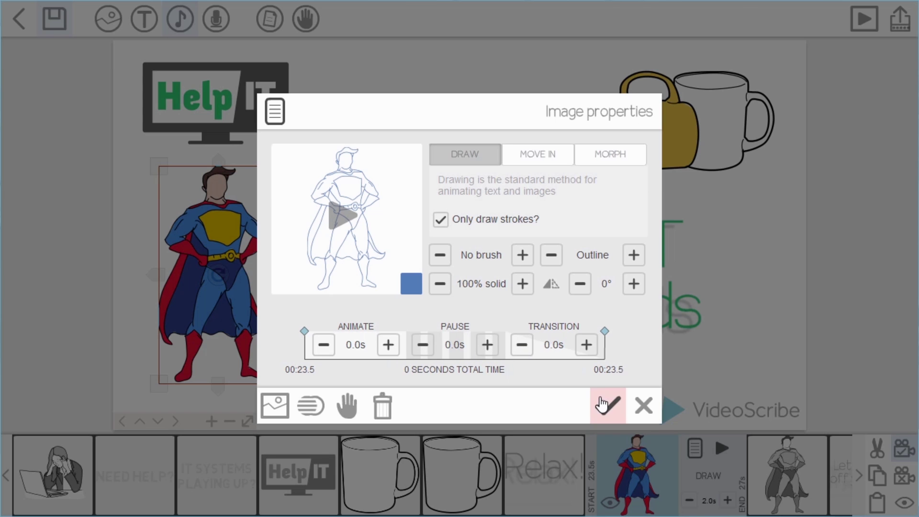
click(602, 404)
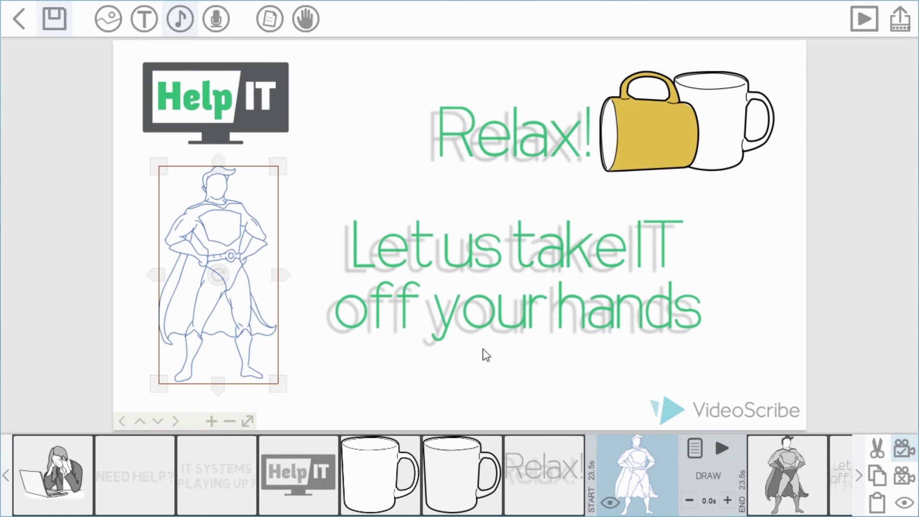
Shrink the outline superhero to a tiny dot beneath the Help IT monitor, and unhide and slightly enlarge the full-colour copy.
drag(265, 382, 204, 152)
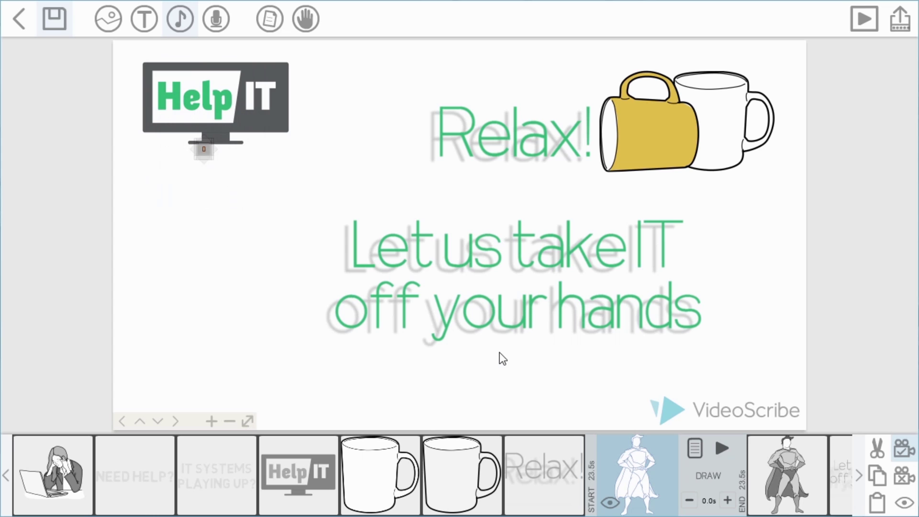
click(723, 450)
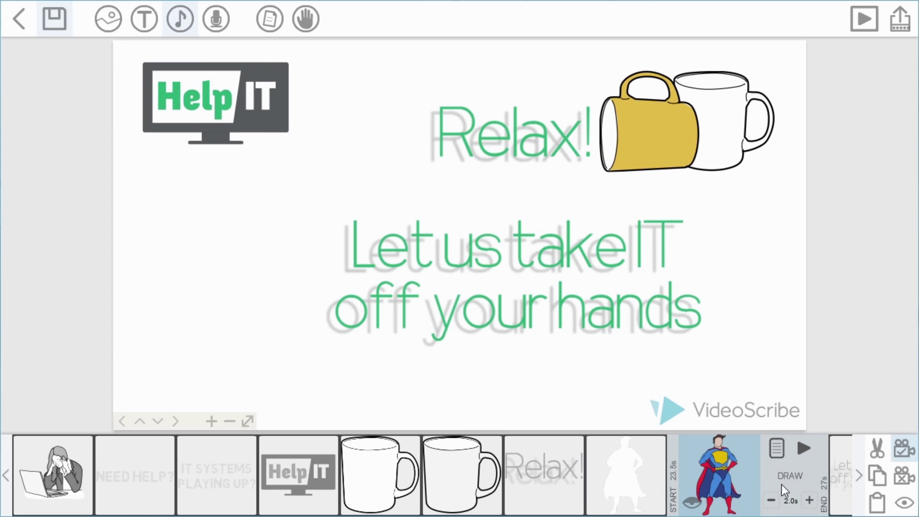
click(692, 505)
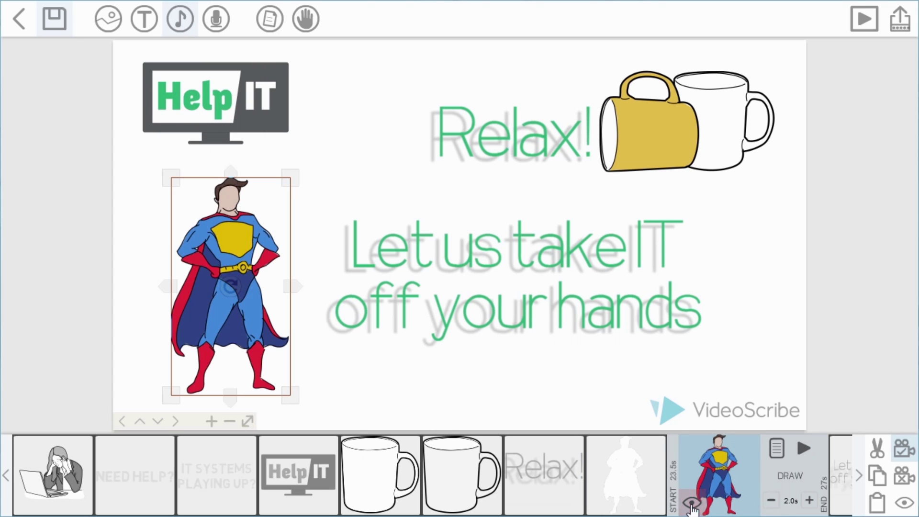
mouse_move(165, 181)
mouse_down()
mouse_move(160, 172)
mouse_move(170, 182)
mouse_up()
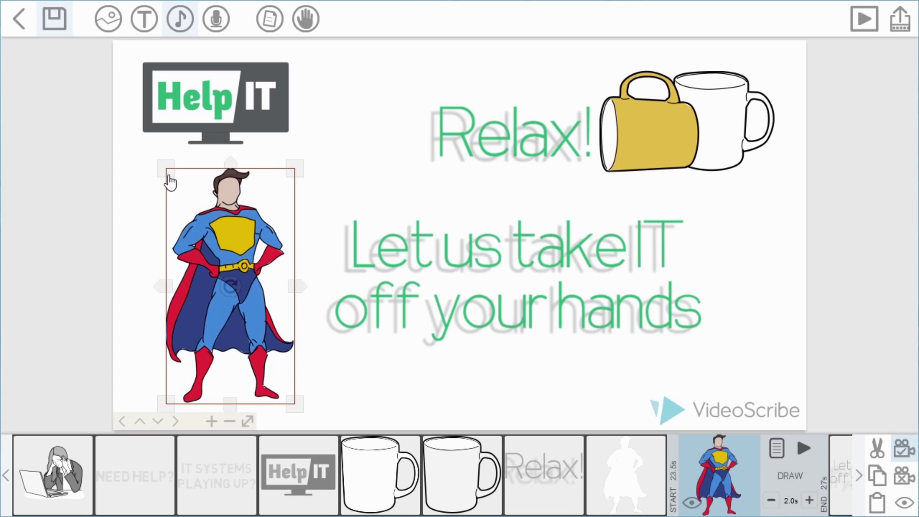
Set the full-colour superhero to morph from its outline copy with a 1.5s animate time, and preview the animation.
click(777, 455)
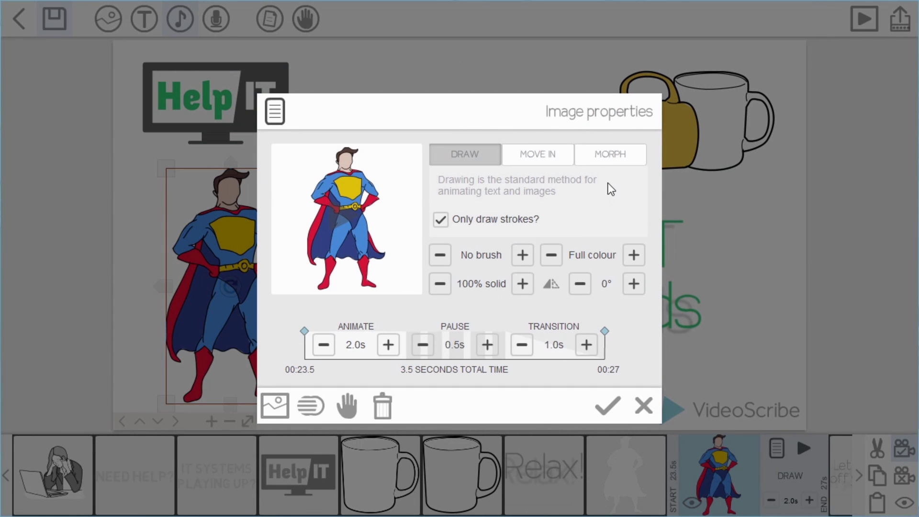
click(613, 164)
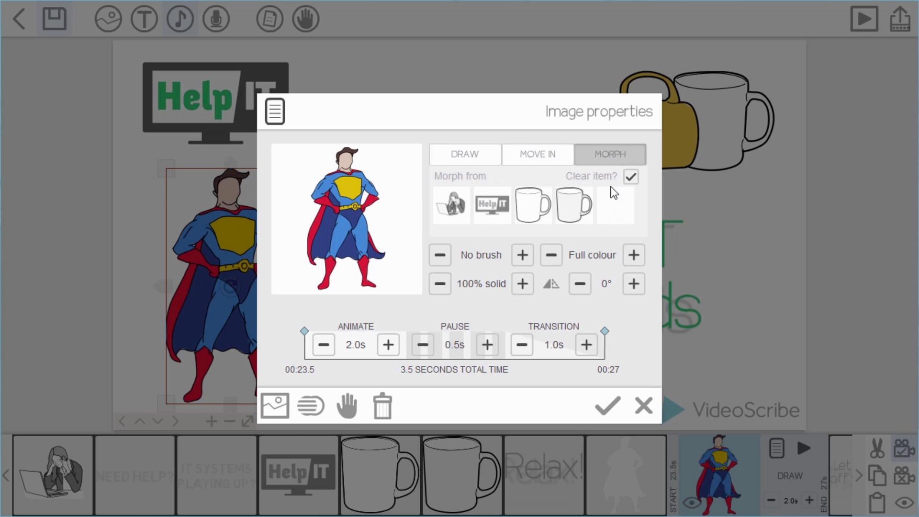
click(613, 209)
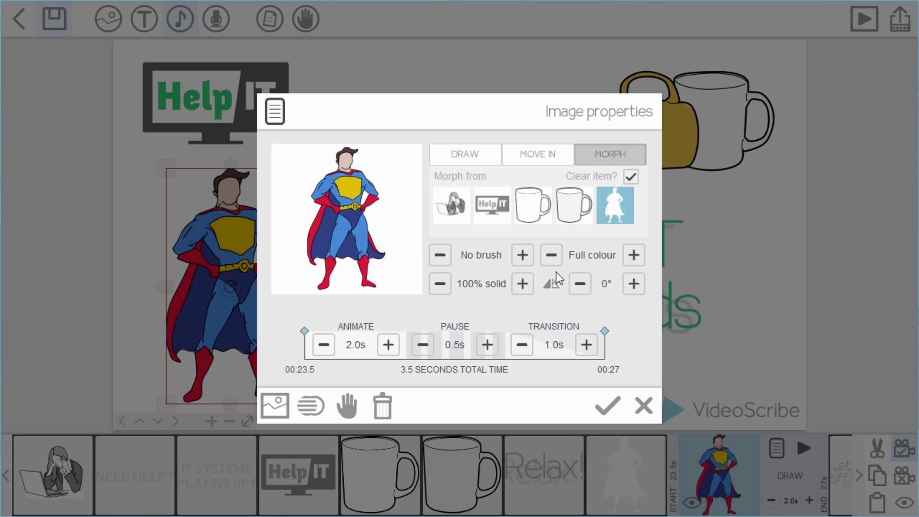
click(325, 345)
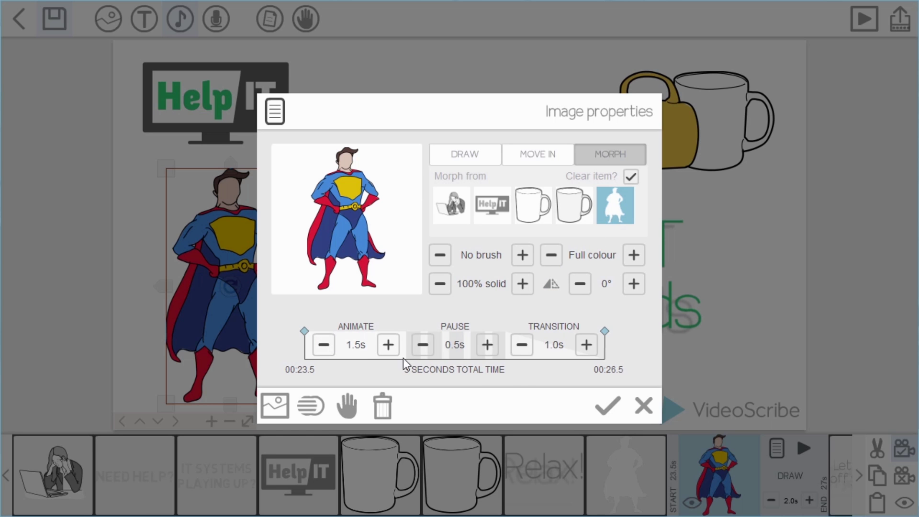
click(607, 406)
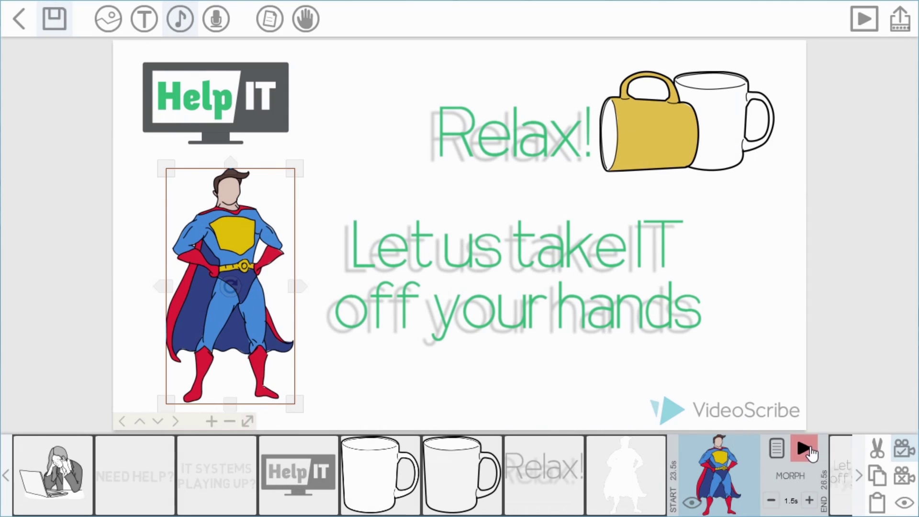
click(805, 449)
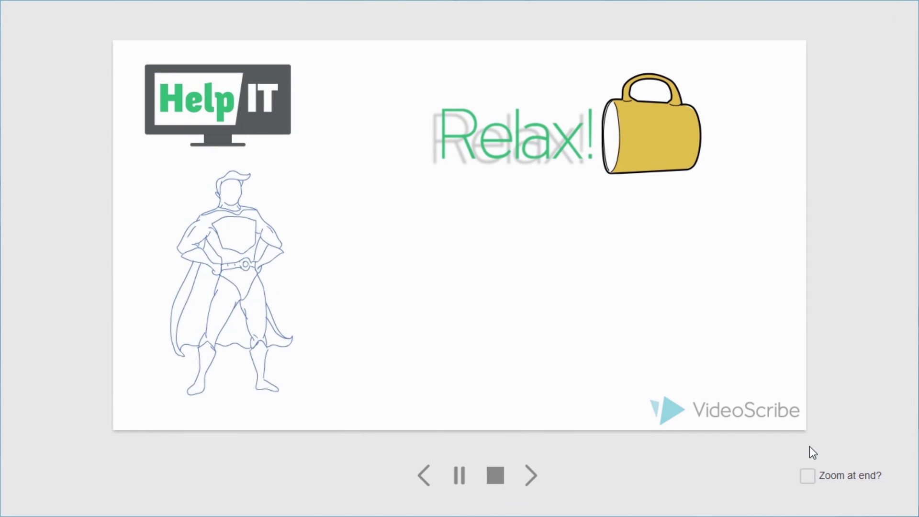
click(496, 475)
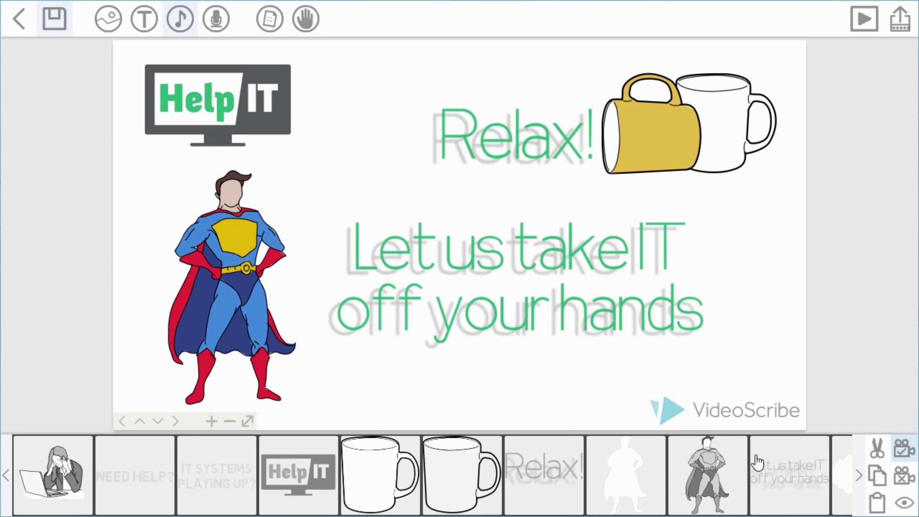
Set the full-colour superhero's rotation to 360° so it spins as it morphs, and preview the result.
click(713, 463)
click(775, 450)
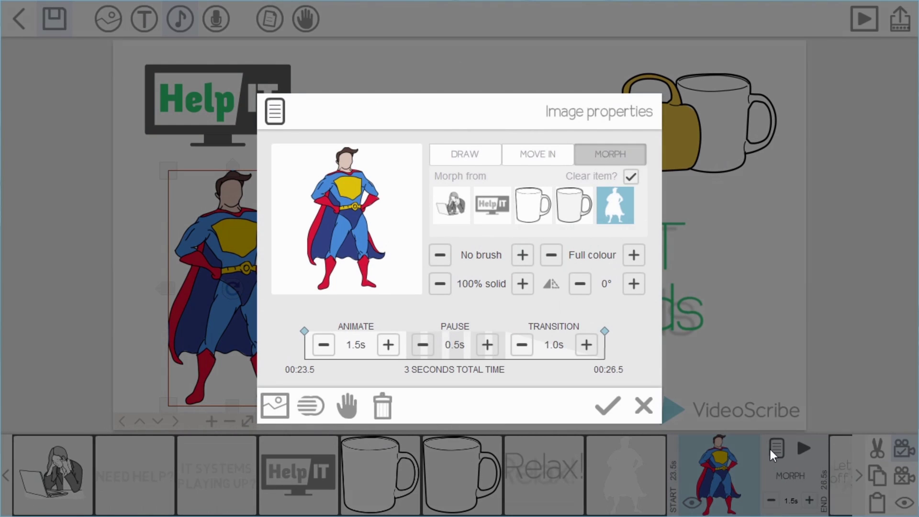
click(606, 286)
click(459, 262)
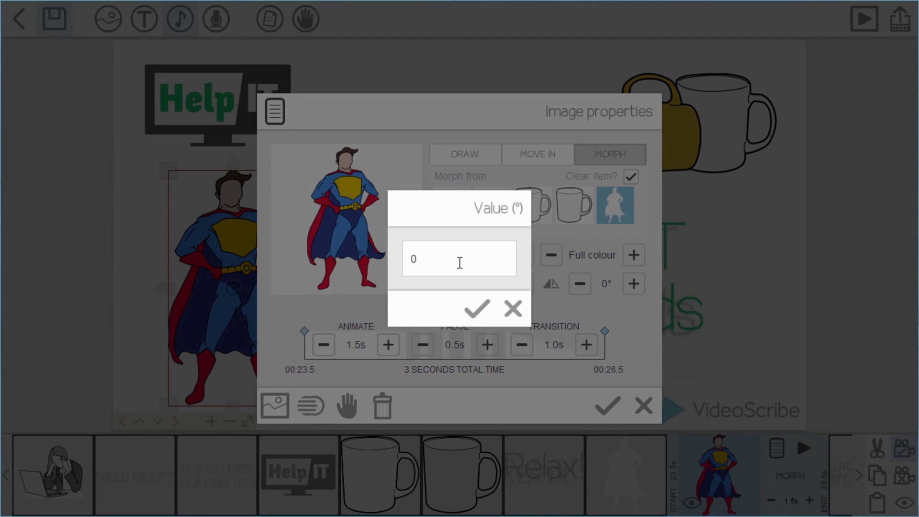
key(BackSpace)
text(36)
click(476, 308)
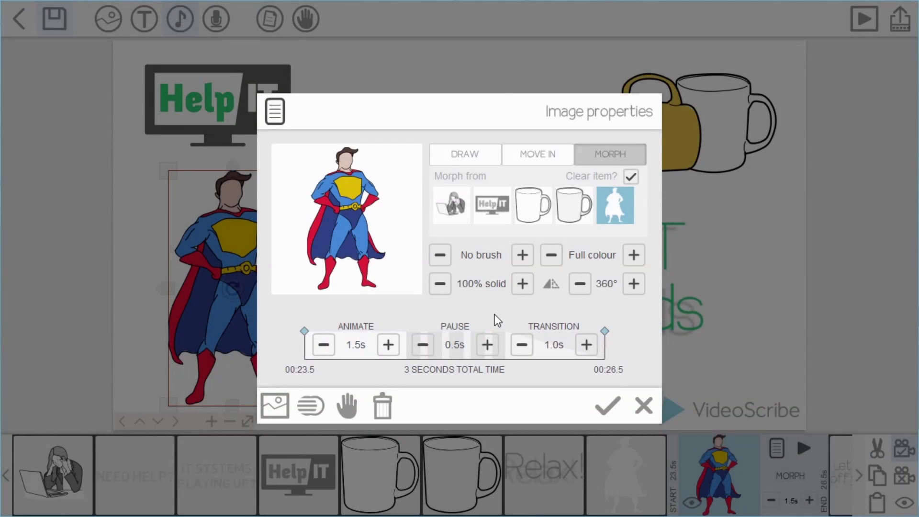
click(611, 405)
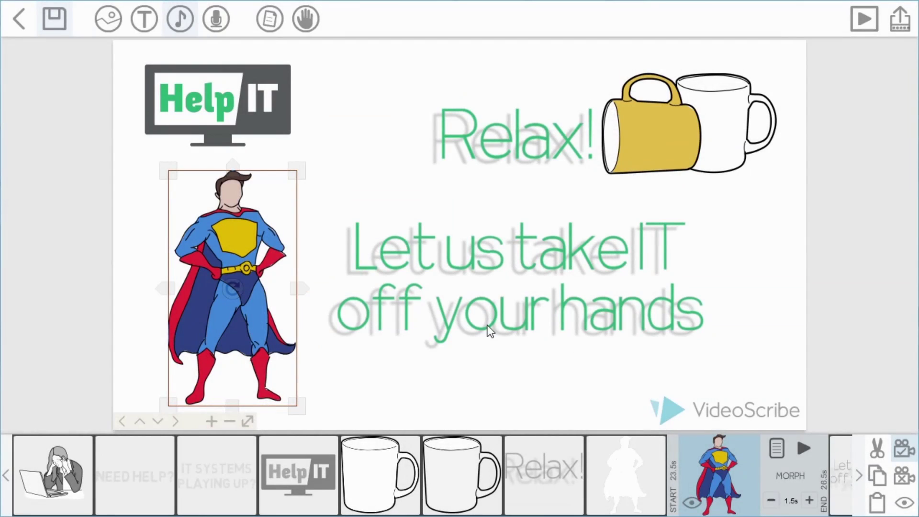
click(800, 449)
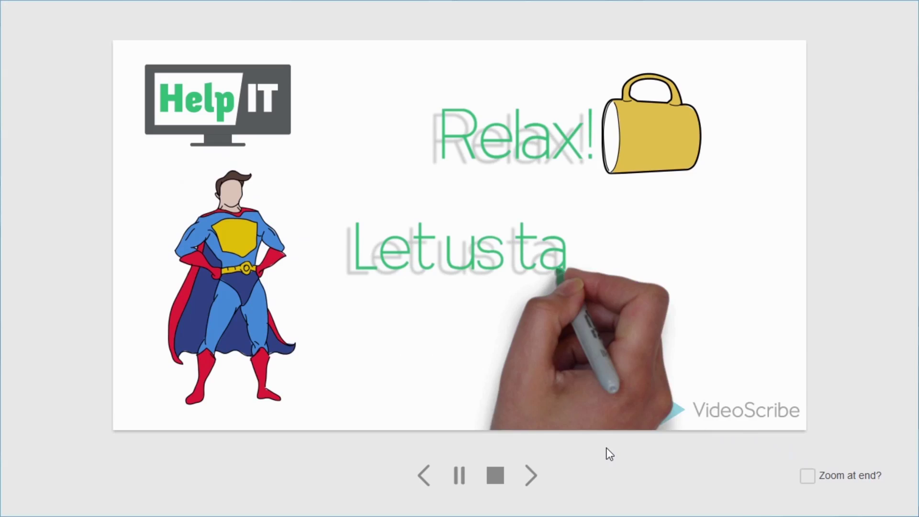
click(496, 477)
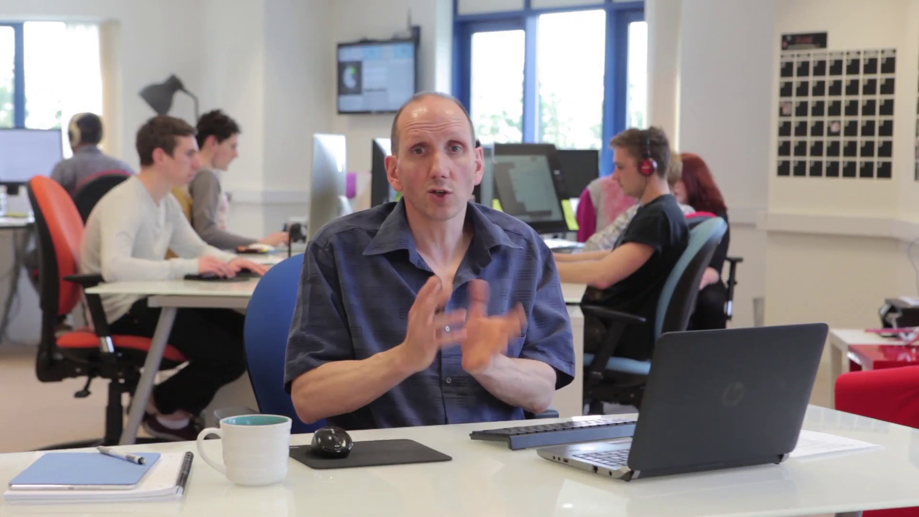
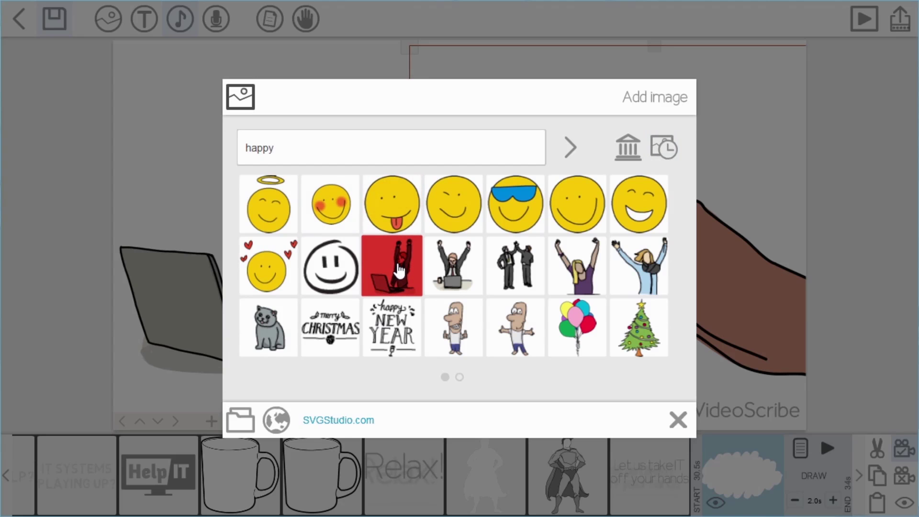
Add the cheering woman with laptop from the happy images, fit it over the stressed woman, and place it last in the timeline.
click(401, 271)
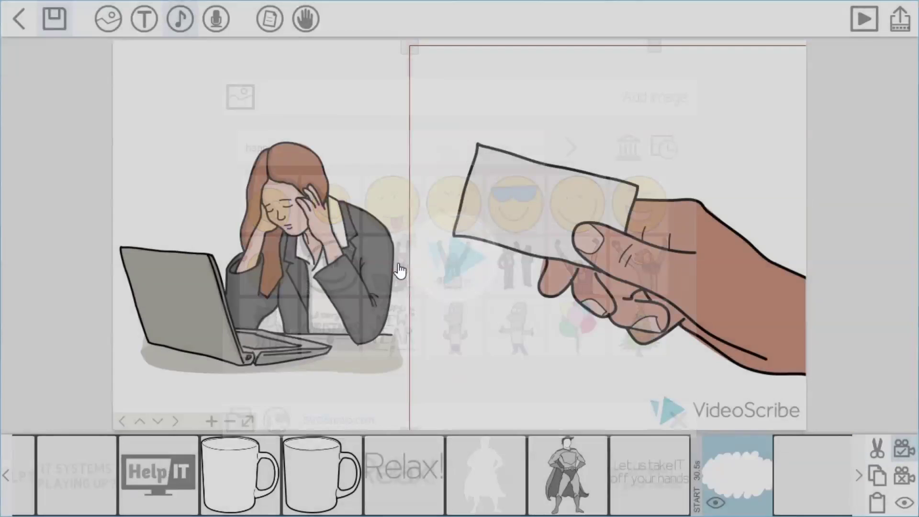
drag(424, 335, 242, 305)
drag(340, 330, 380, 355)
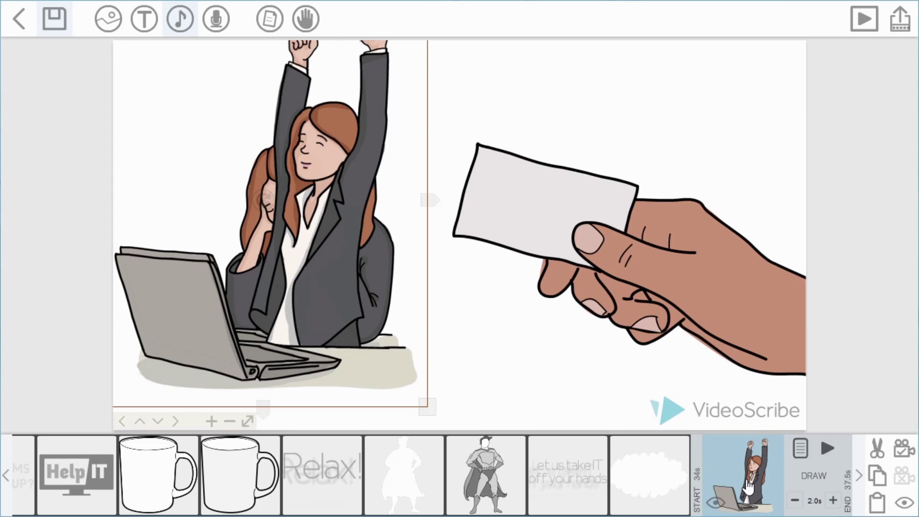
drag(733, 476, 772, 474)
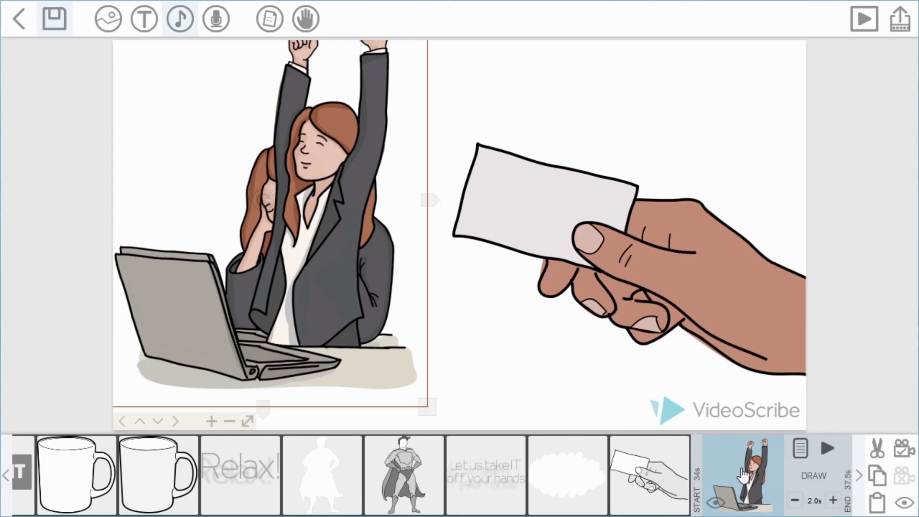
Set the cheering woman to morph from the stressed woman at the laptop.
click(800, 448)
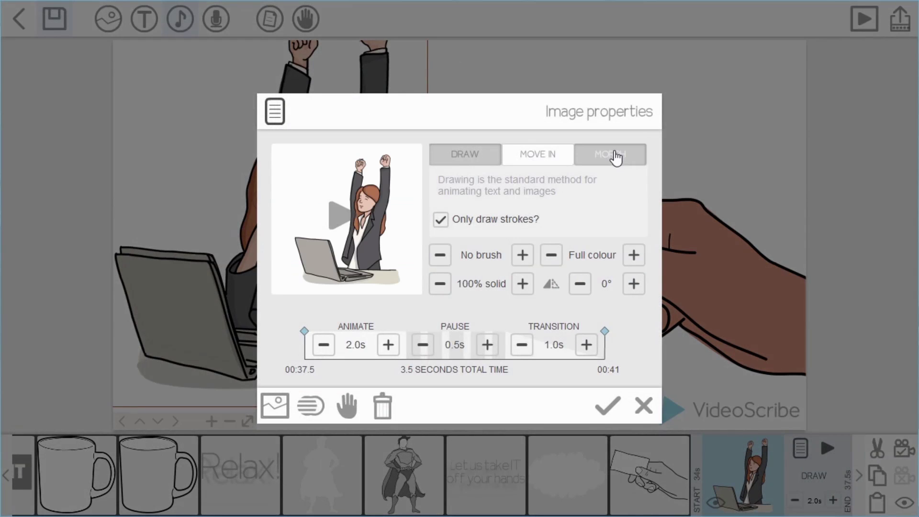
click(616, 155)
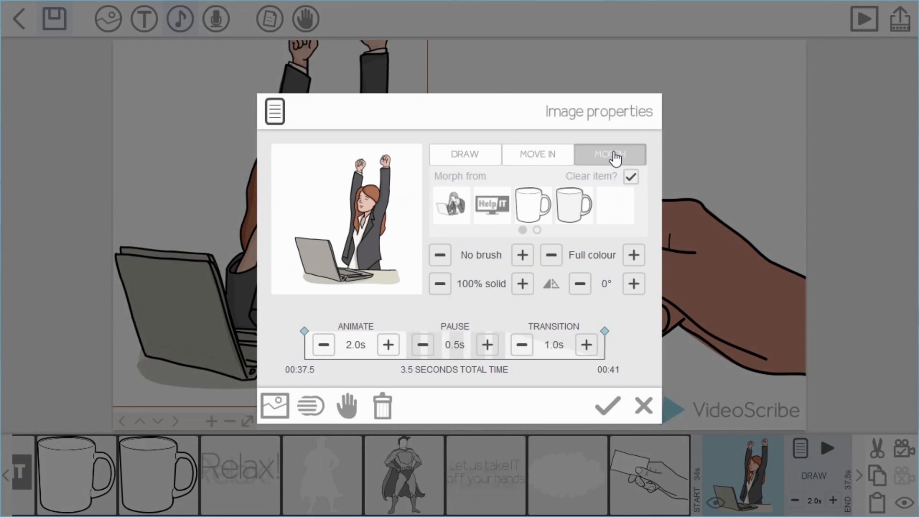
click(537, 230)
click(524, 230)
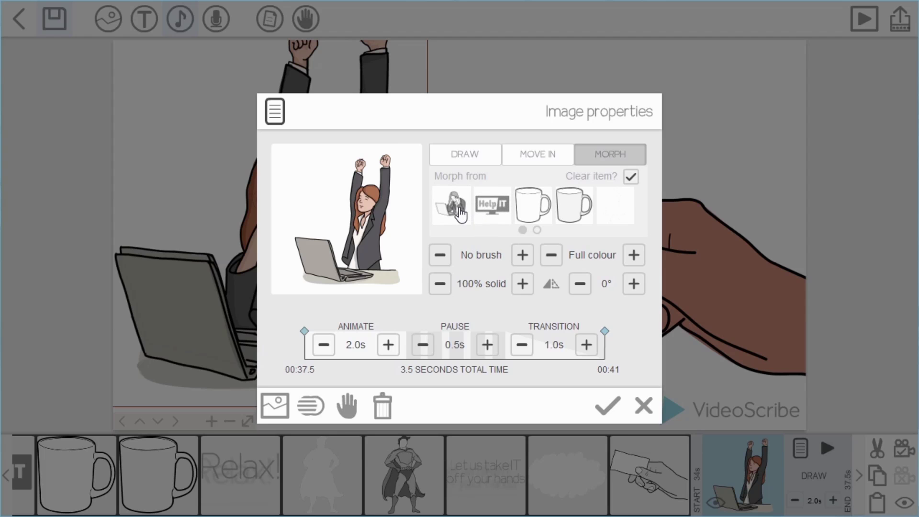
click(458, 210)
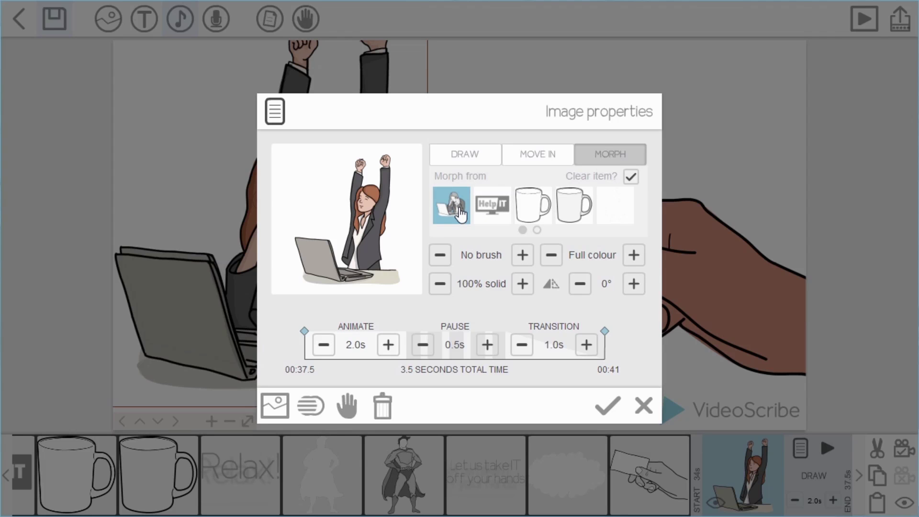
Set the cheering woman's animate time to 1.5s and pause to 2.0s, and preview the morph.
click(324, 345)
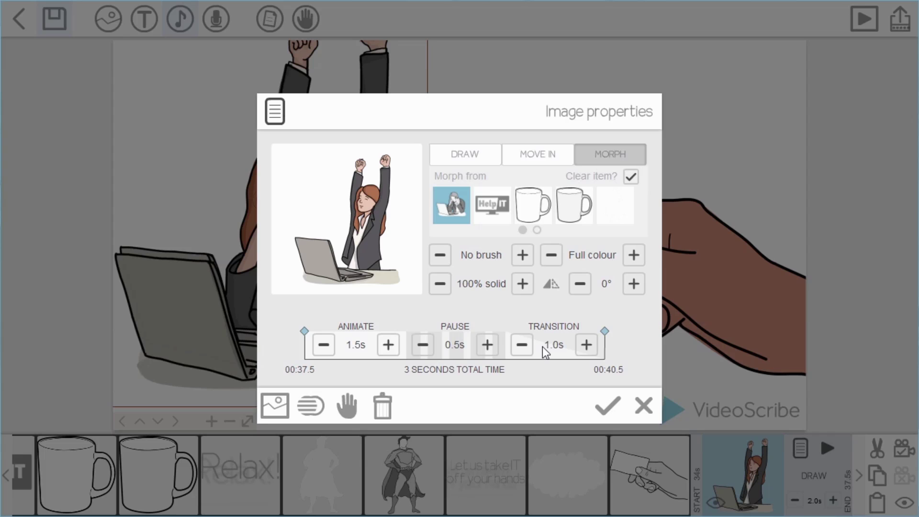
click(486, 346)
click(486, 346)
click(486, 345)
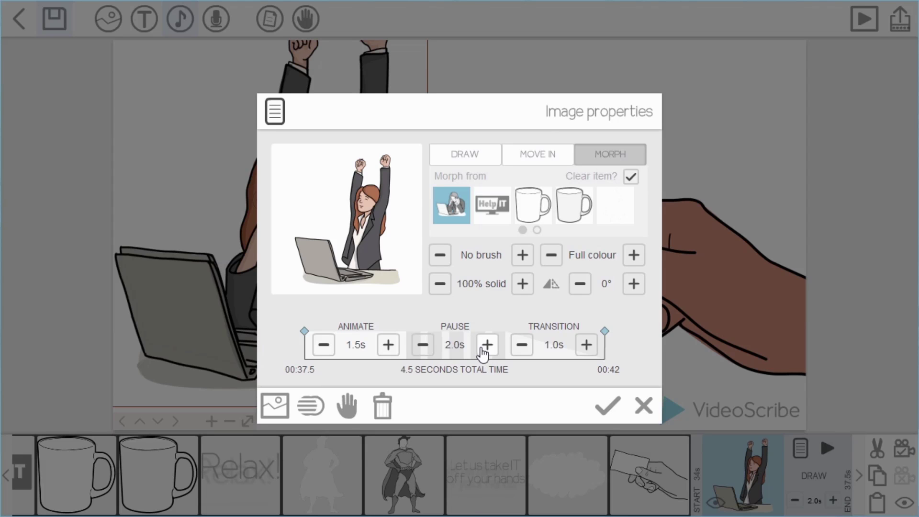
click(597, 405)
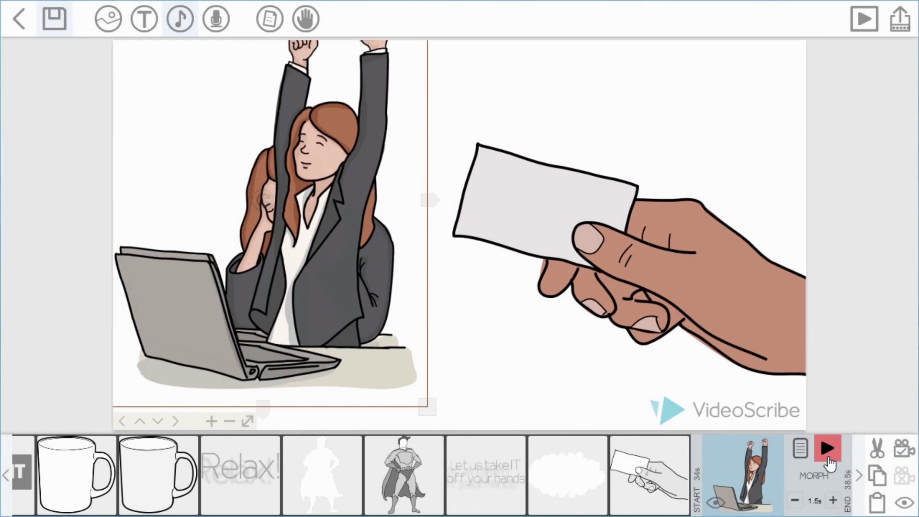
click(828, 449)
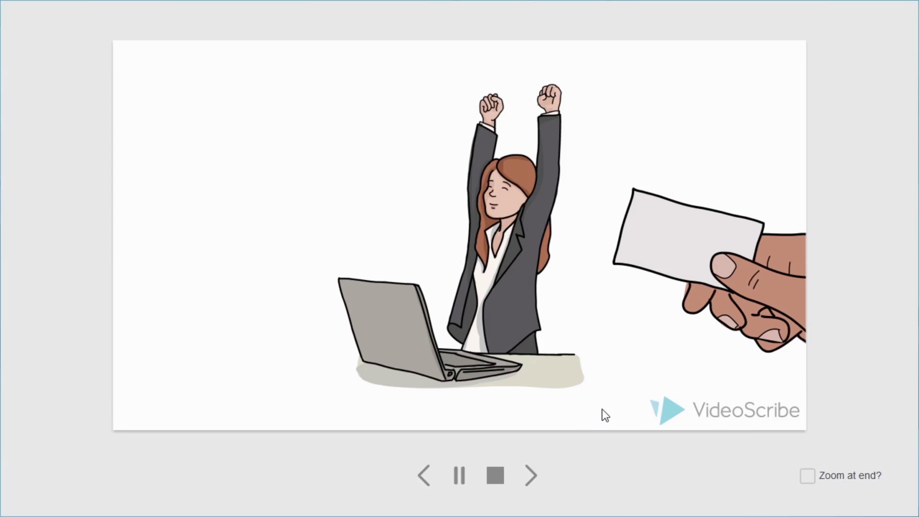
click(497, 476)
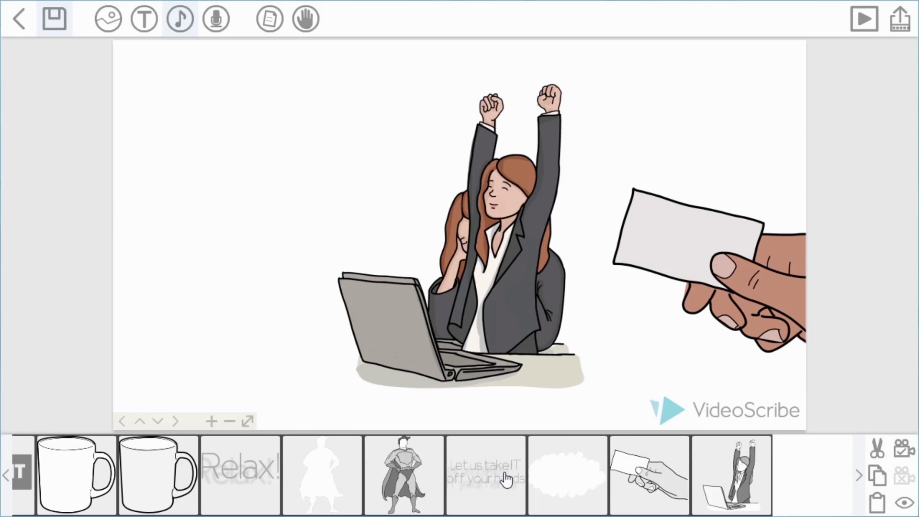
Give the cheering woman the same camera position as the hand holding the card.
click(649, 469)
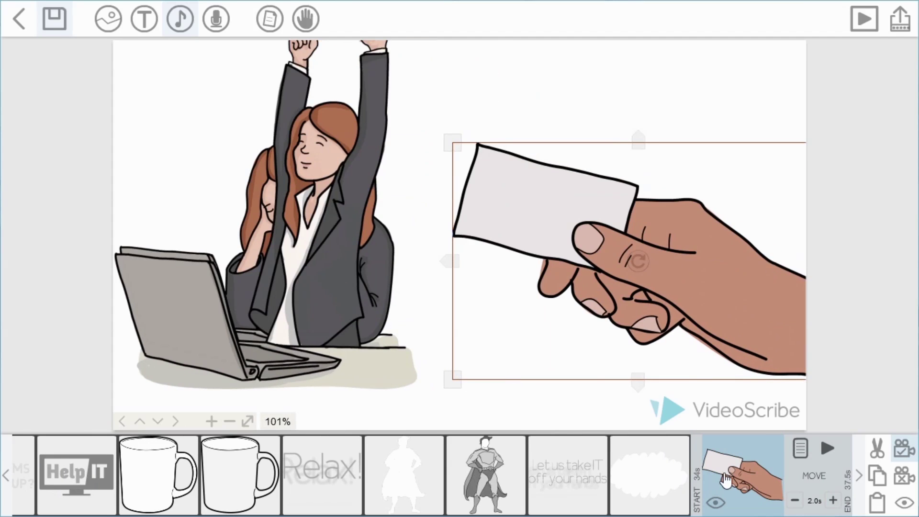
scroll(749, 483, down, 1)
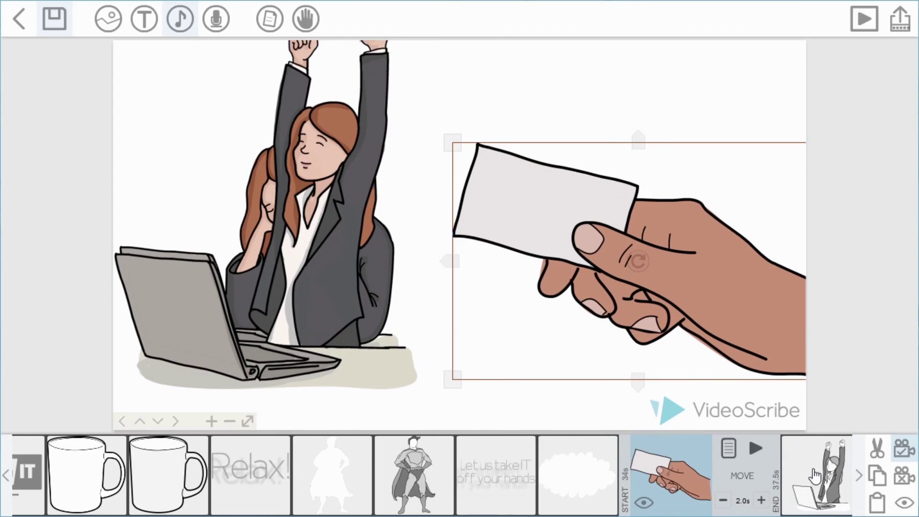
click(828, 472)
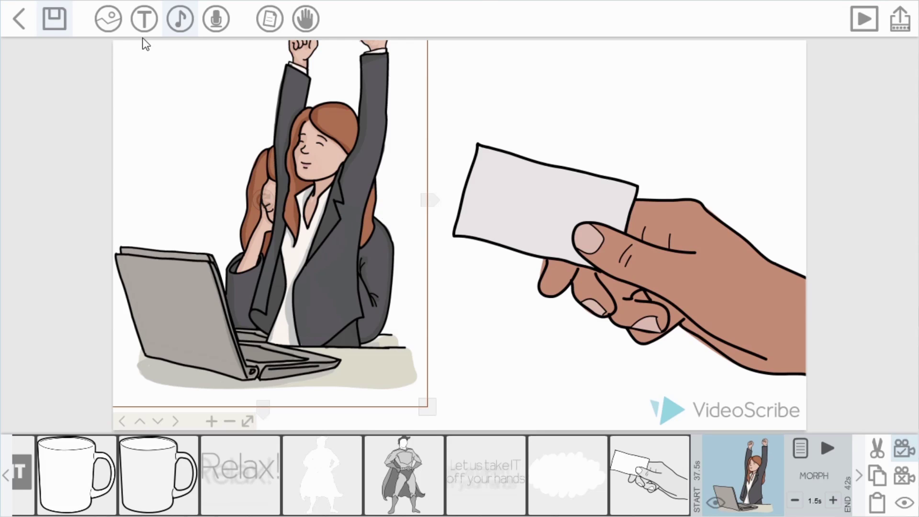
Browse the hand library, set the scribe's drawing hand to the pink-sleeved hand with the white marker, and preview it.
click(308, 24)
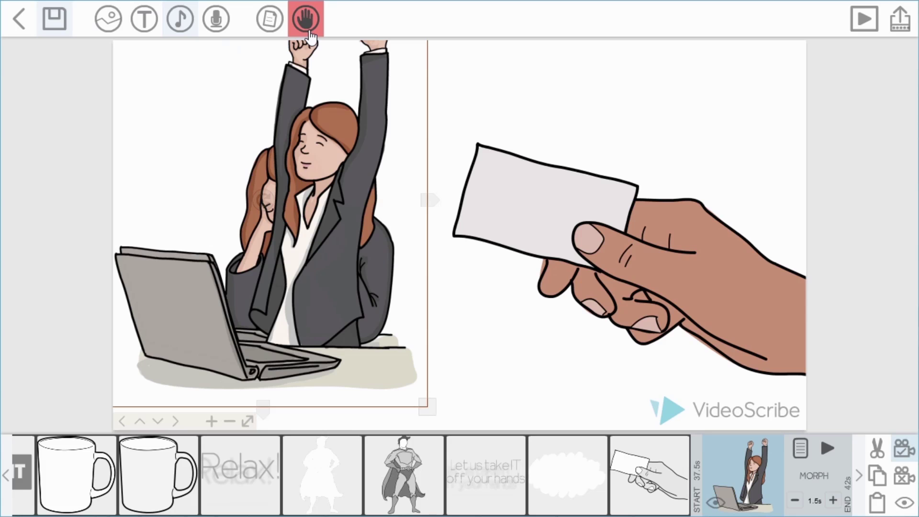
click(309, 24)
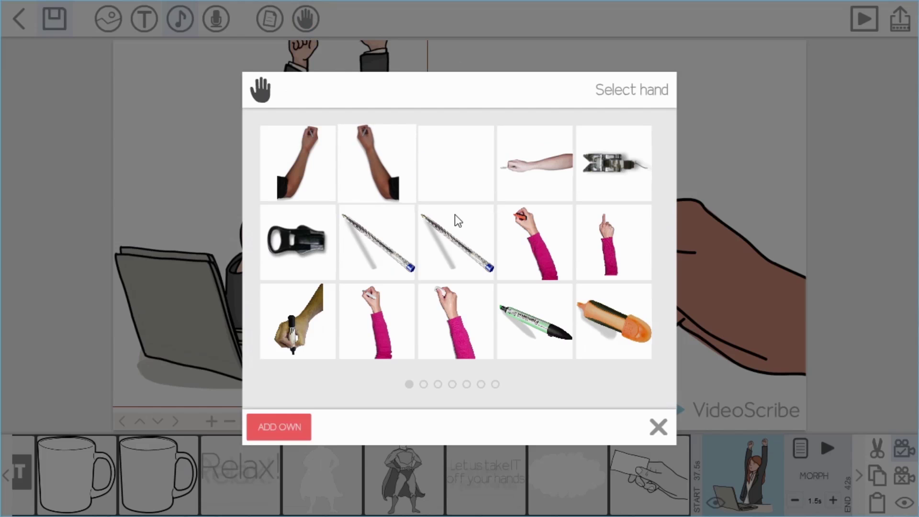
scroll(498, 249, down, 3)
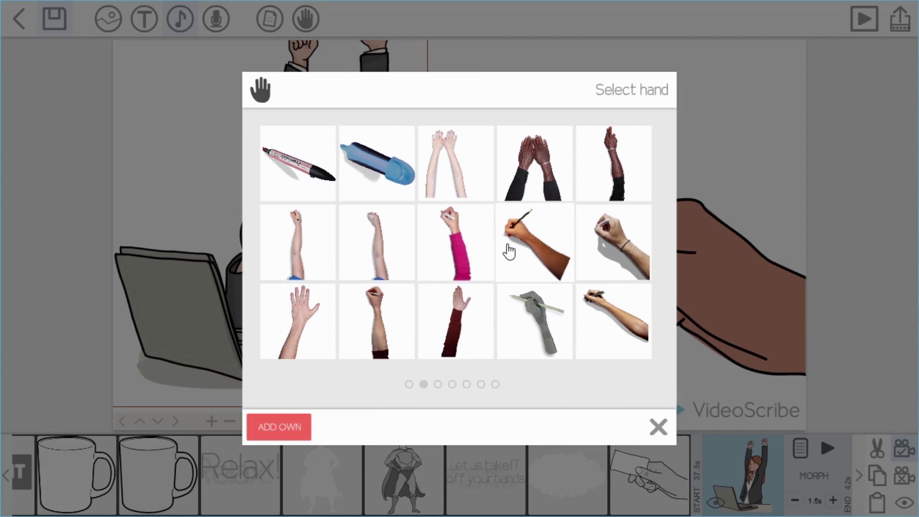
scroll(514, 249, down, 3)
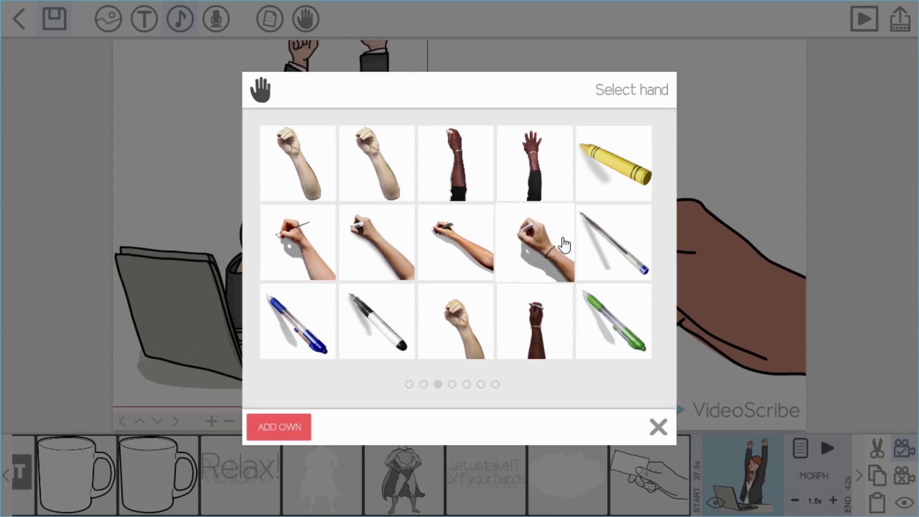
scroll(565, 245, down, 3)
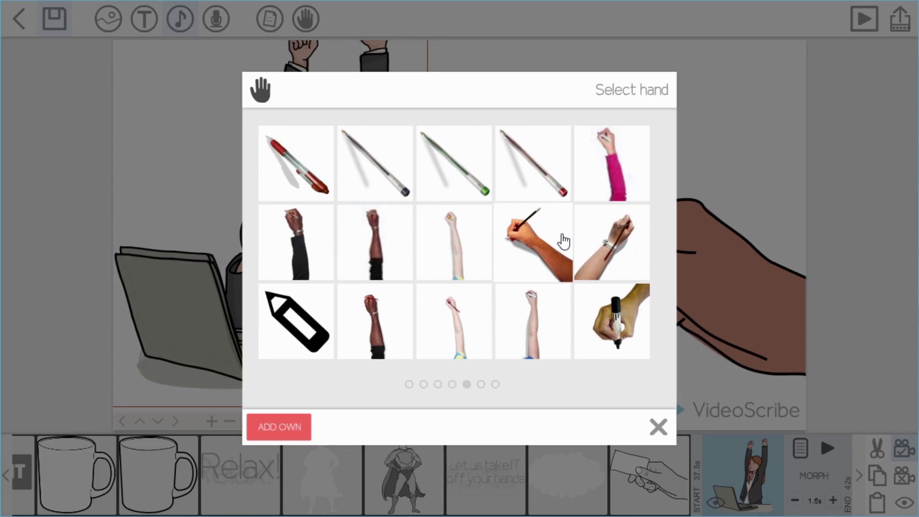
scroll(585, 181, down, 6)
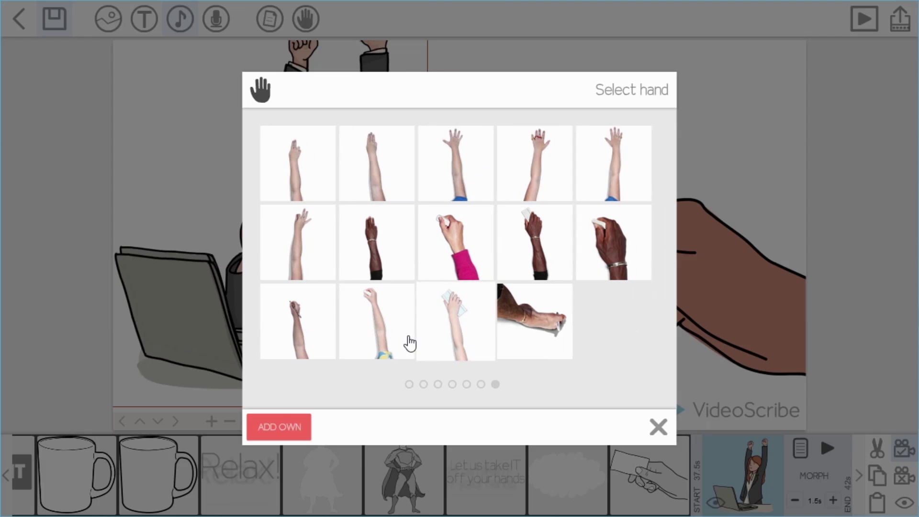
scroll(459, 348, up, 3)
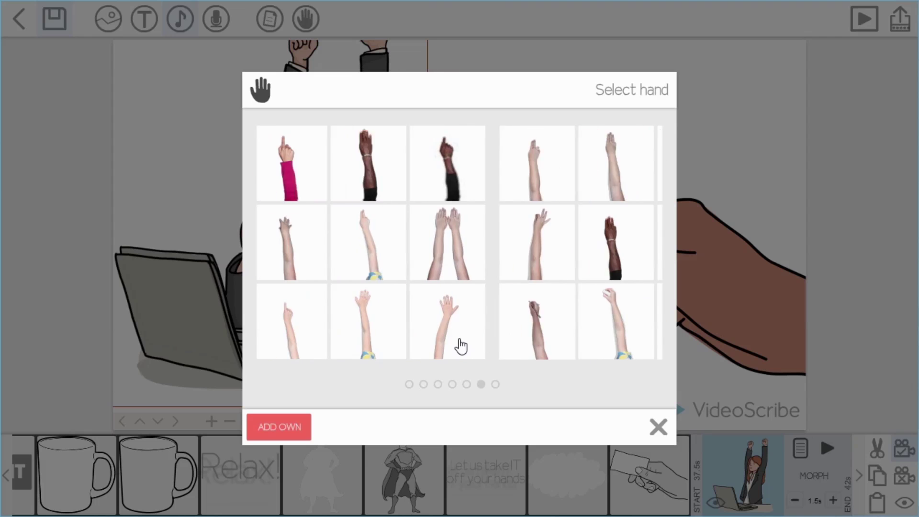
click(411, 386)
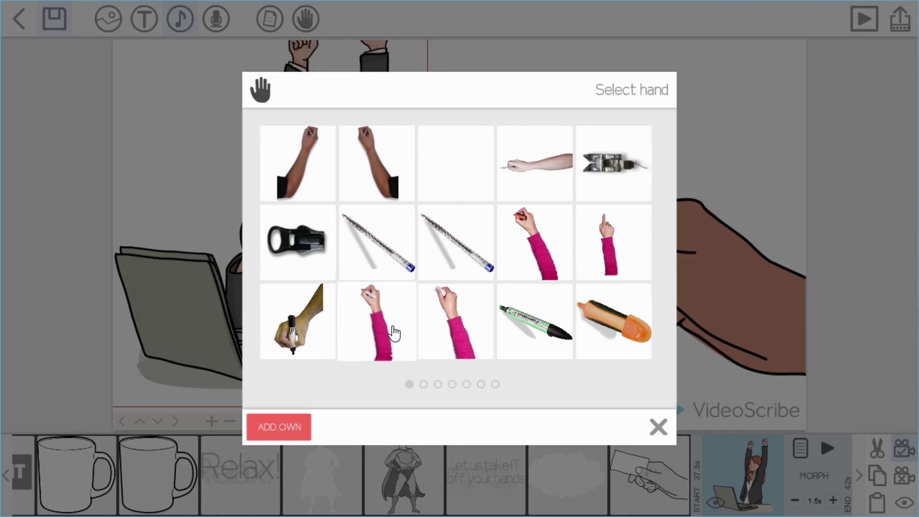
click(394, 333)
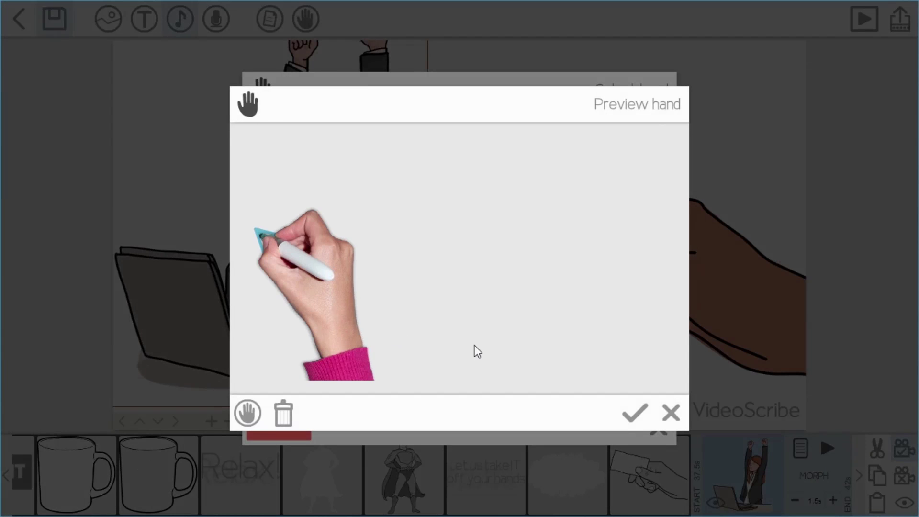
click(627, 416)
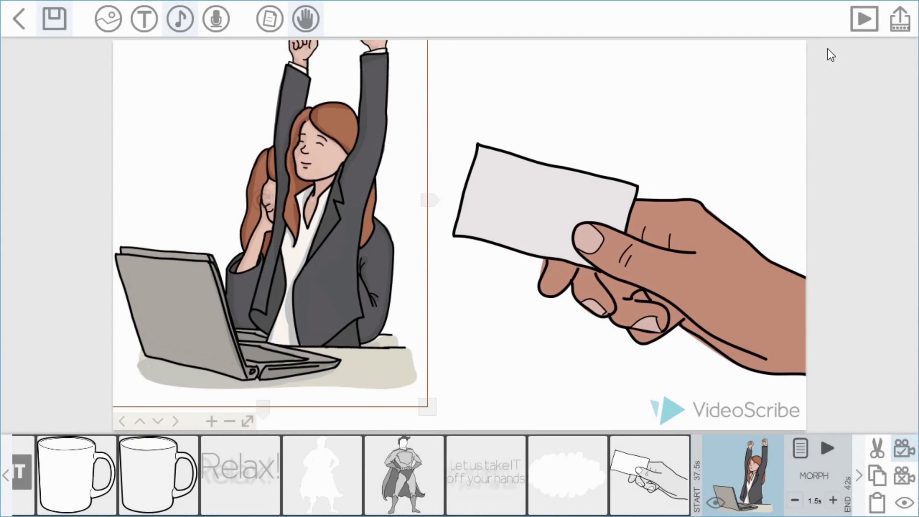
click(864, 19)
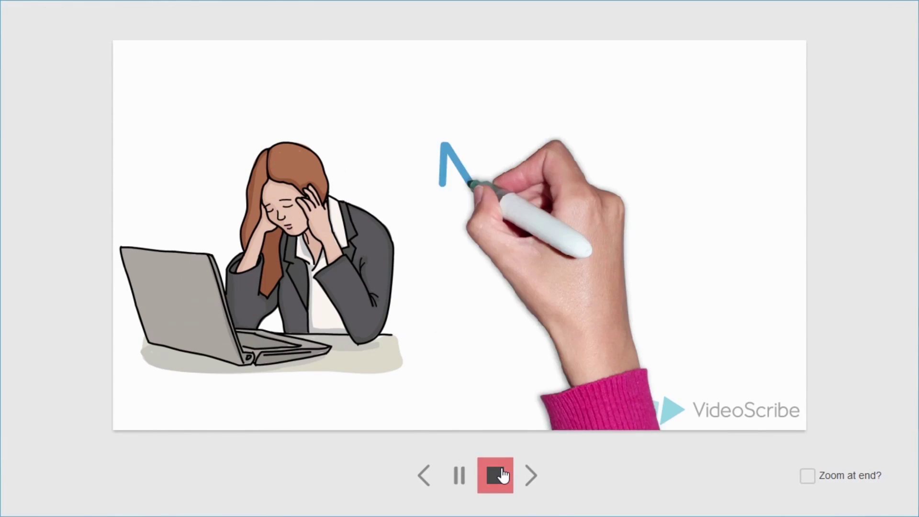
click(496, 476)
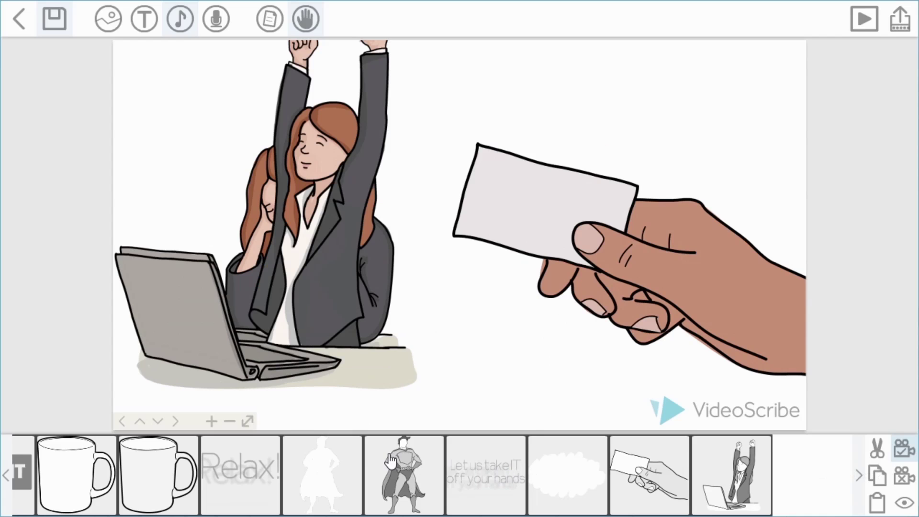
Give the NEED HELP? text its own drawing hand: the pink-sleeved hand holding the orange marker.
click(307, 33)
scroll(307, 472, up, 2)
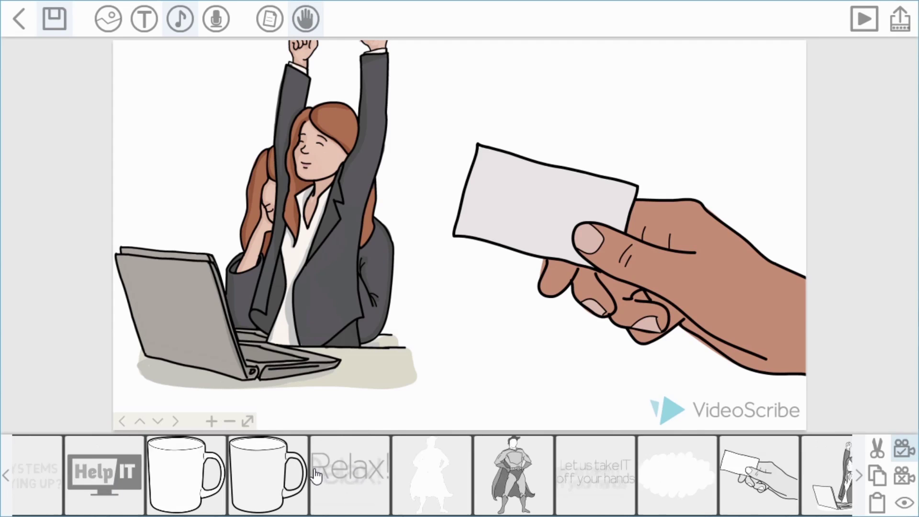
scroll(316, 474, up, 3)
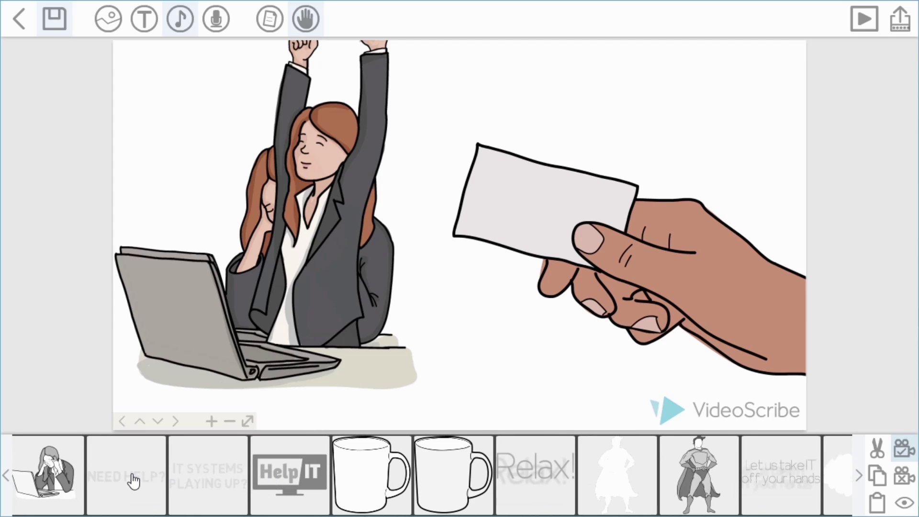
click(134, 480)
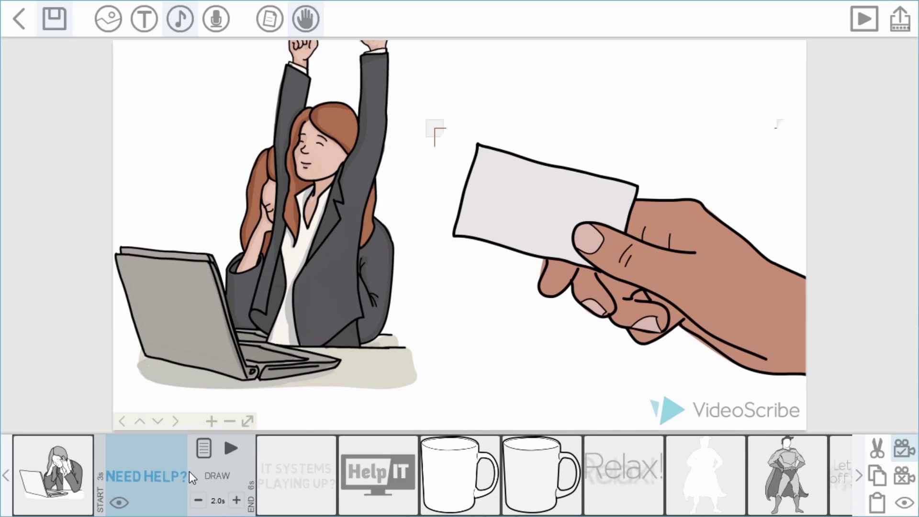
click(203, 450)
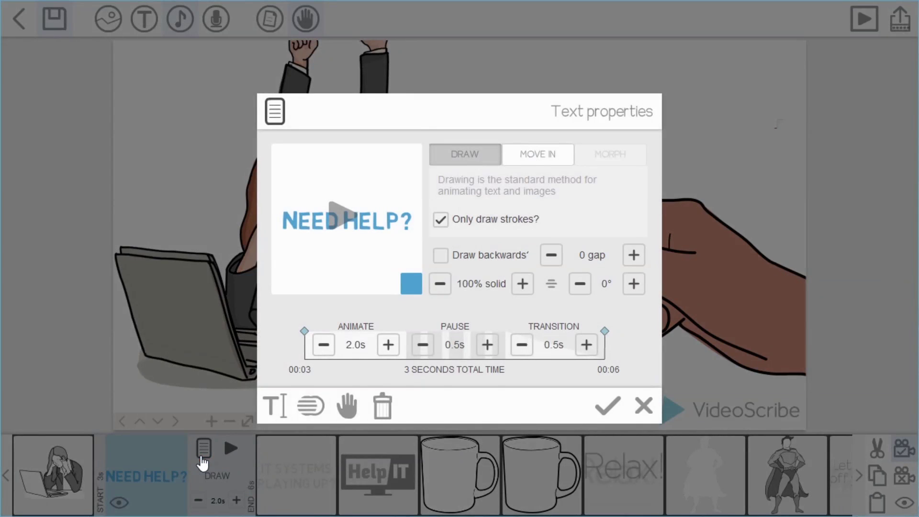
click(348, 416)
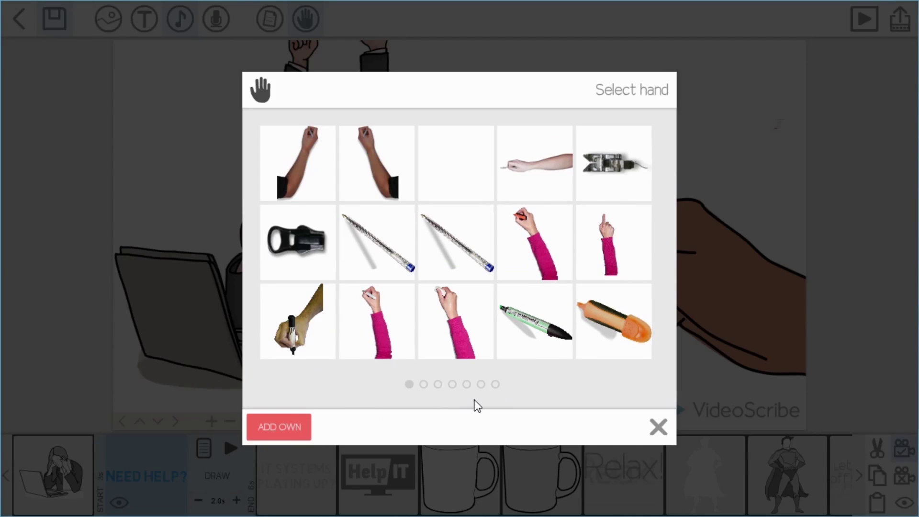
click(536, 272)
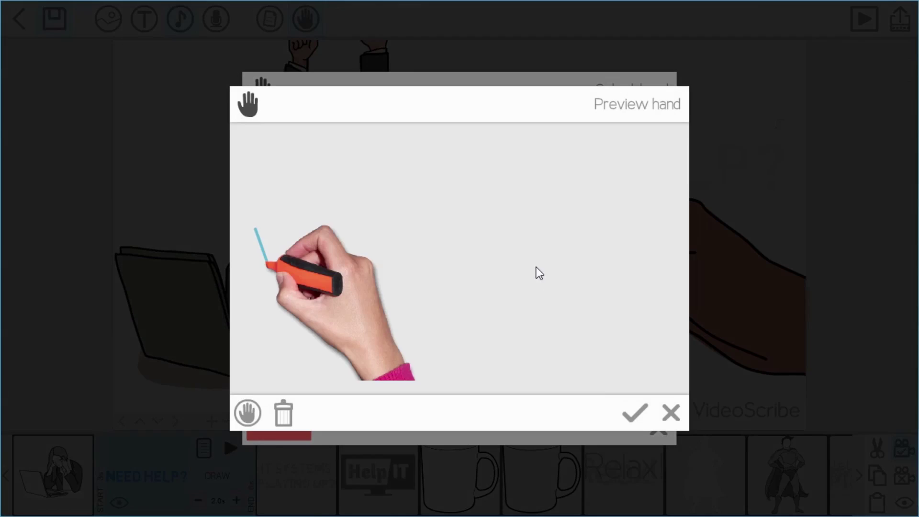
click(631, 416)
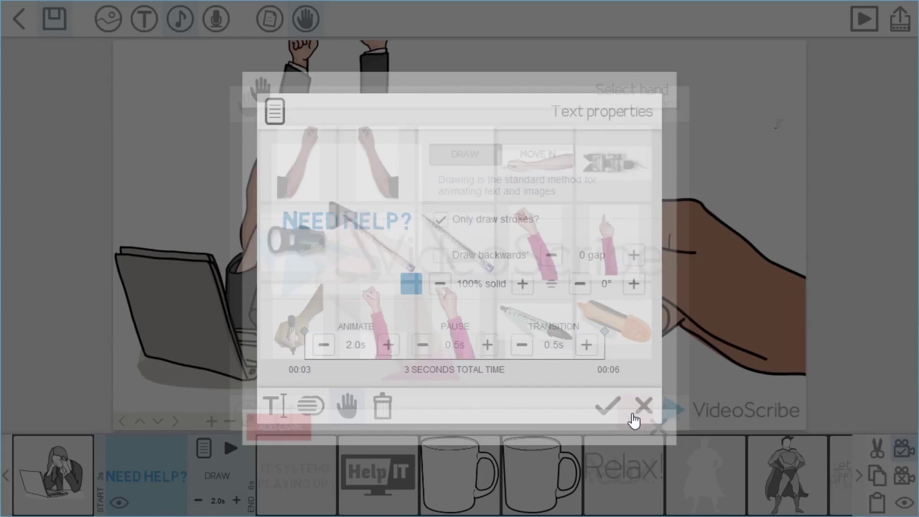
click(608, 416)
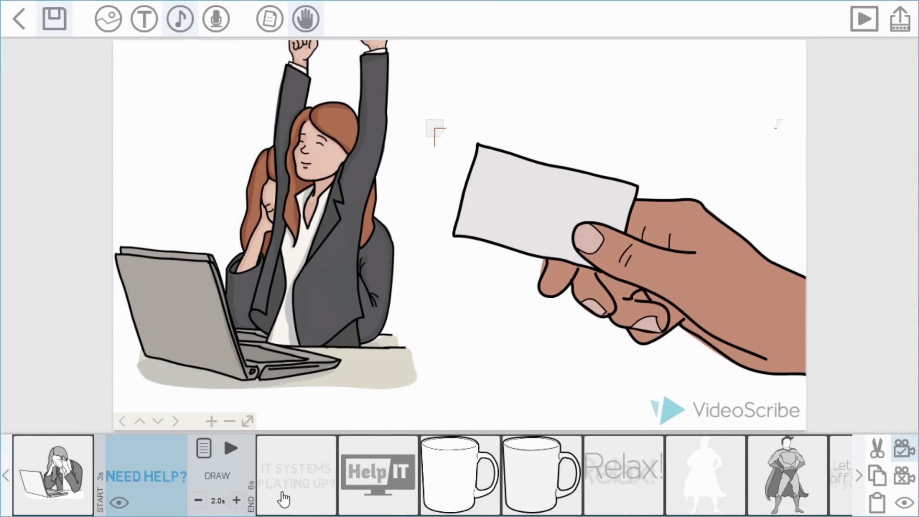
Assign the pink-sleeved hand with the orange marker to the IT SYSTEMS PLAYING UP? text.
click(284, 499)
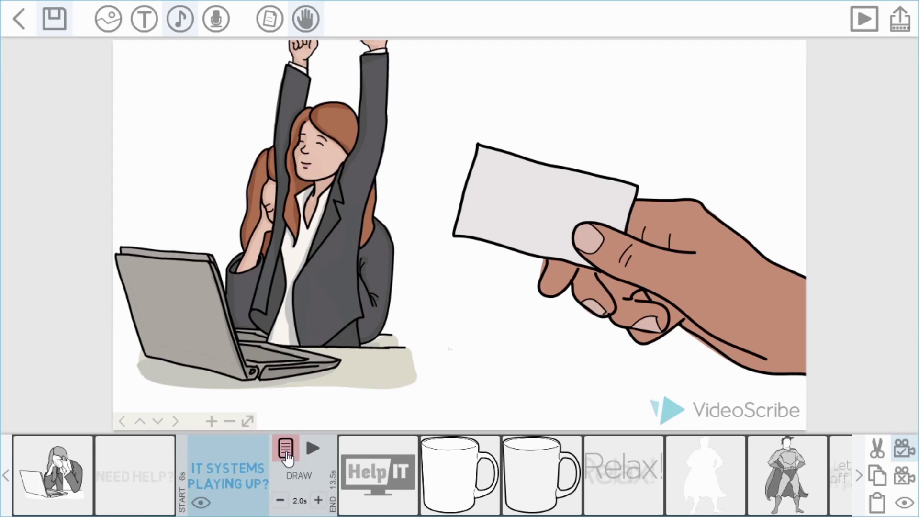
click(285, 448)
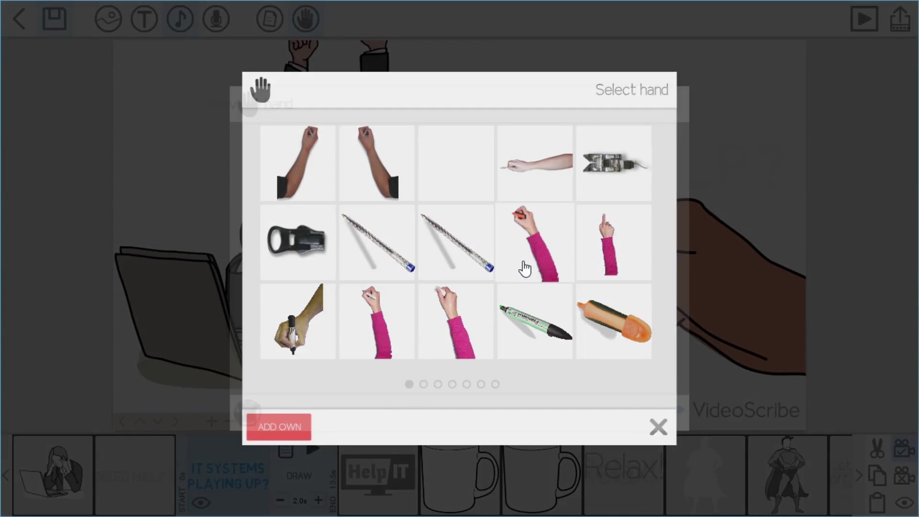
click(525, 268)
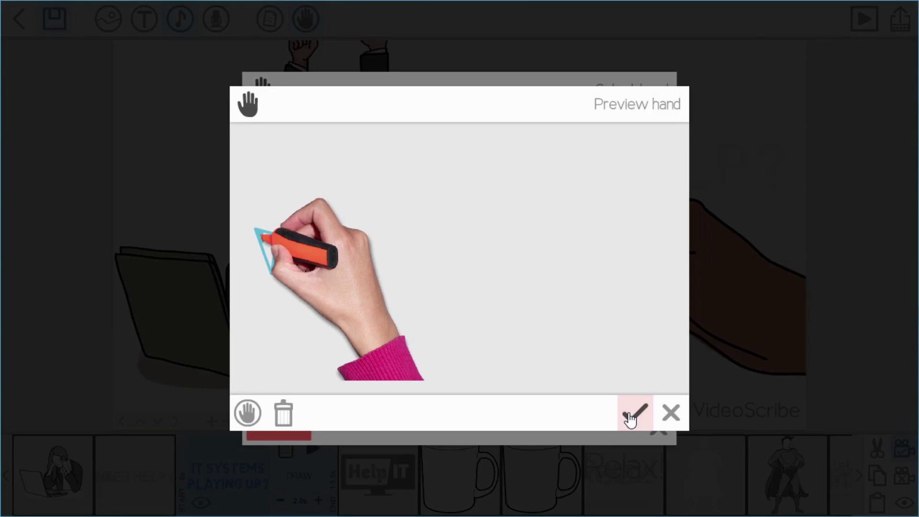
click(630, 415)
click(616, 412)
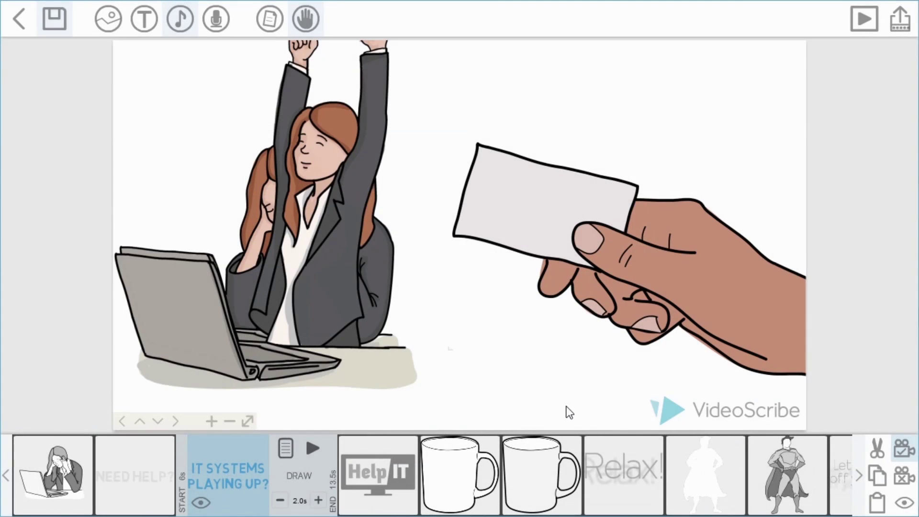
Set the Help IT monitor logo's hand to the pink-sleeved hand with the pointing finger.
click(372, 476)
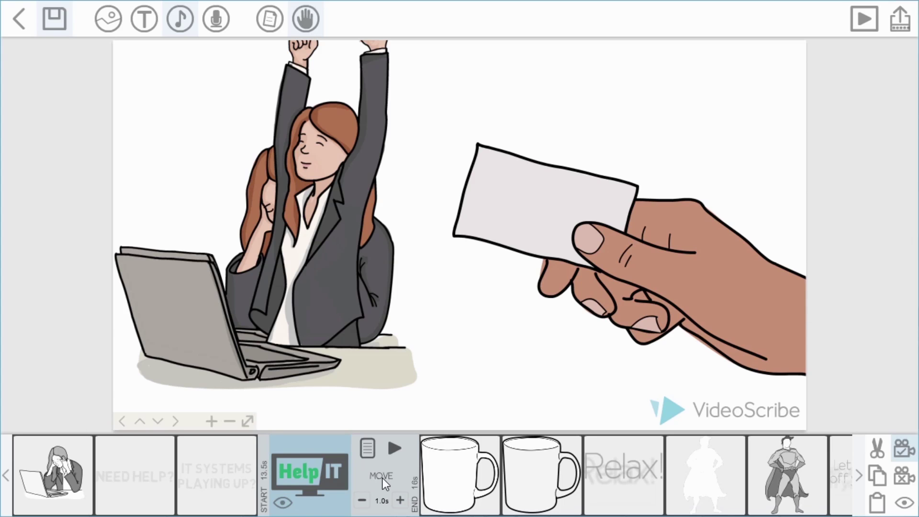
click(369, 453)
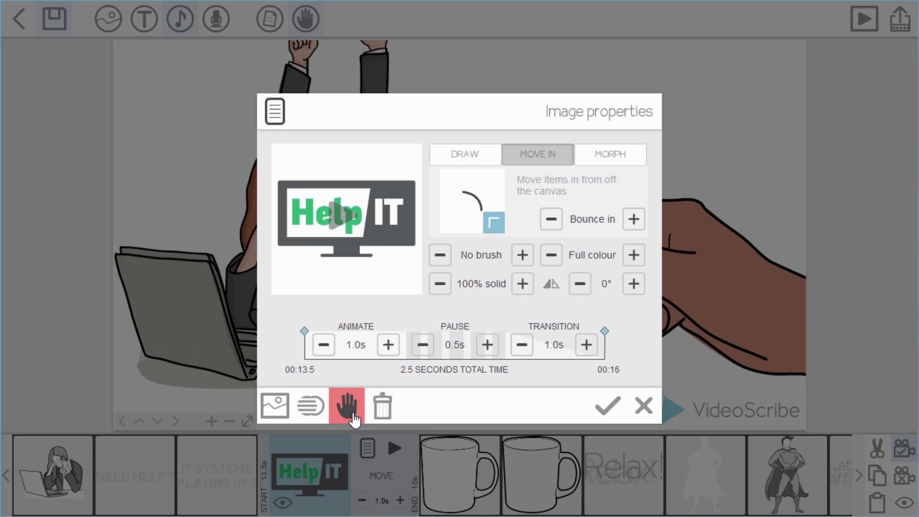
click(355, 419)
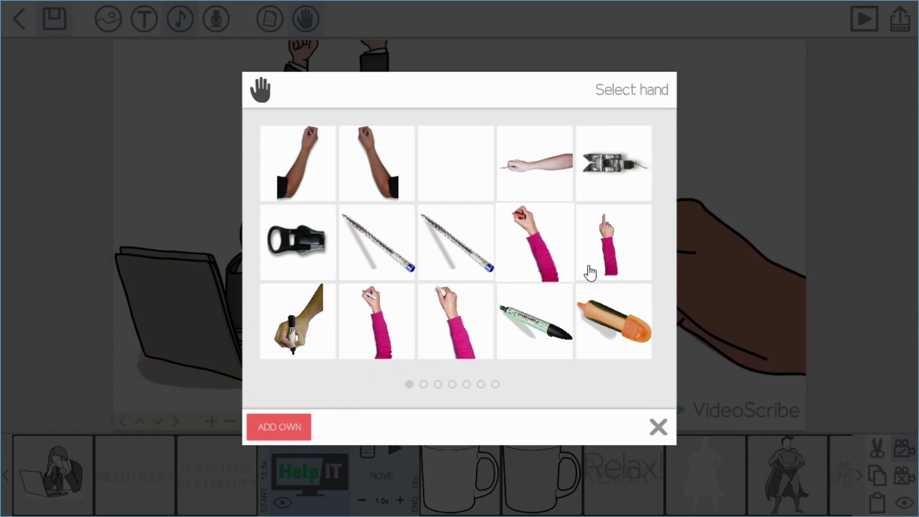
click(608, 269)
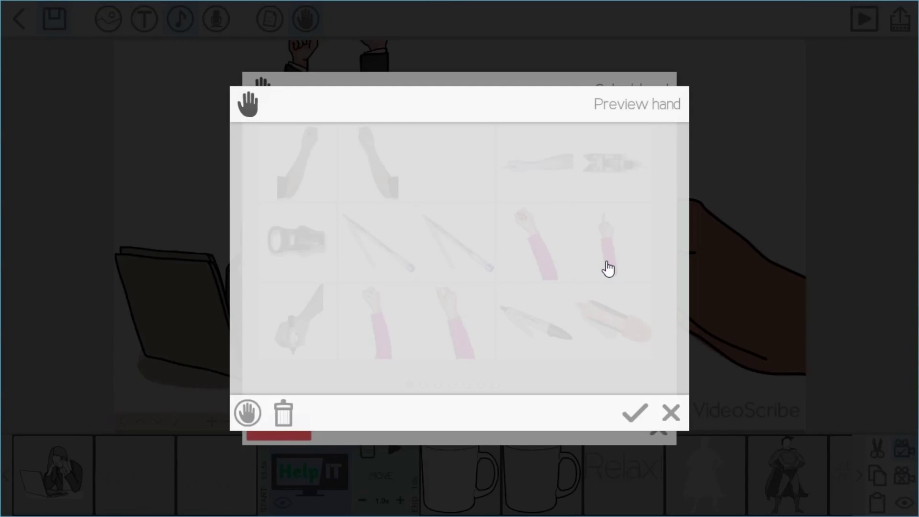
click(635, 414)
click(608, 408)
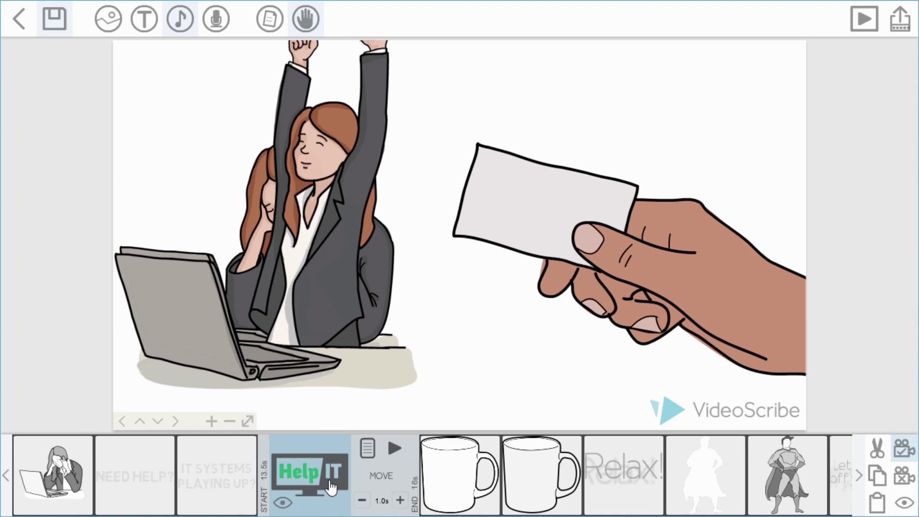
Preview the white cloud-shaped scribble image that wipes out the text beside the stressed woman.
scroll(330, 486, down, 5)
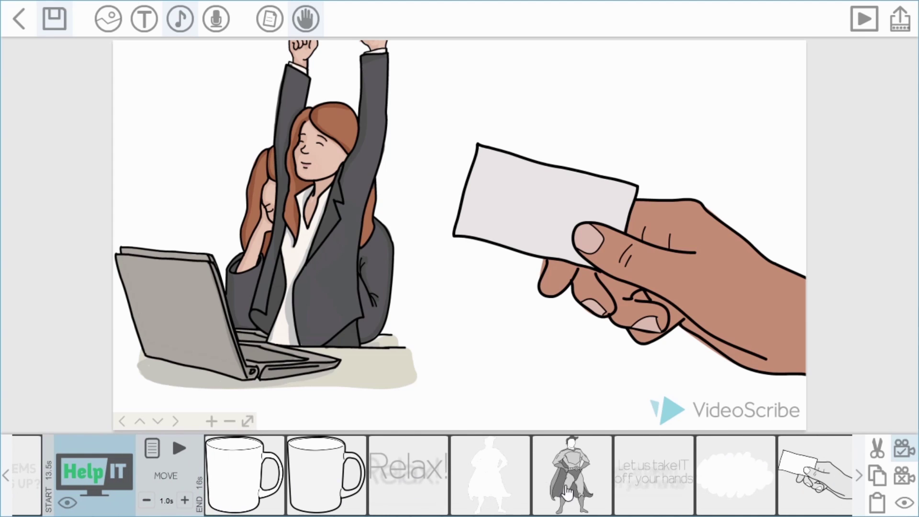
click(728, 488)
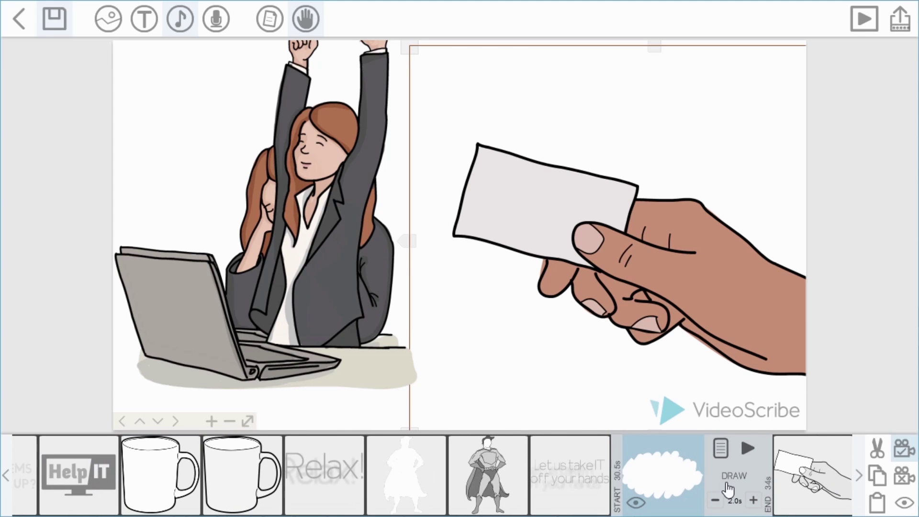
click(749, 457)
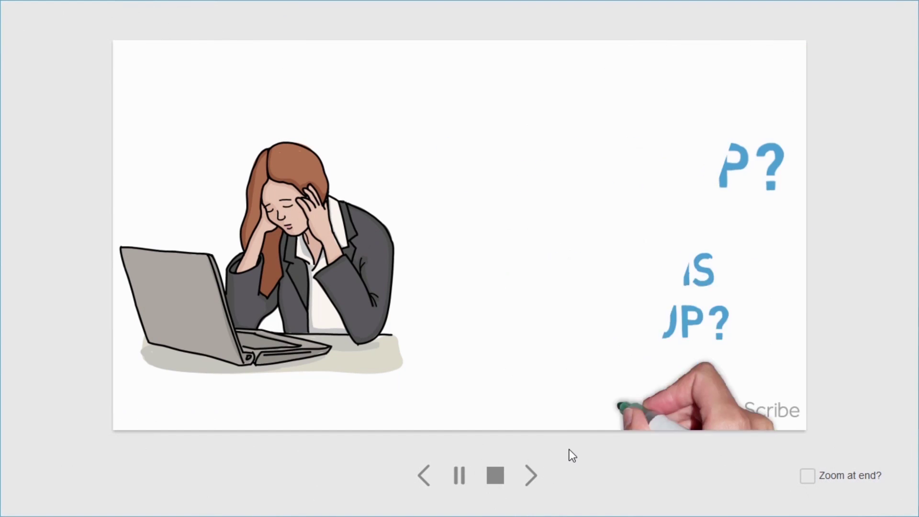
click(496, 476)
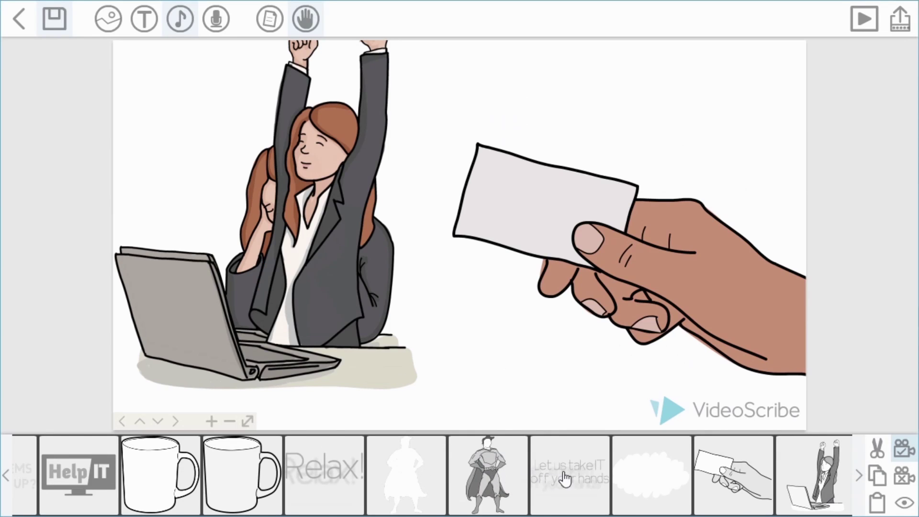
Assign the pink-sleeved hand holding the white eraser to the white cloud-shaped scribble and preview its animation.
click(642, 487)
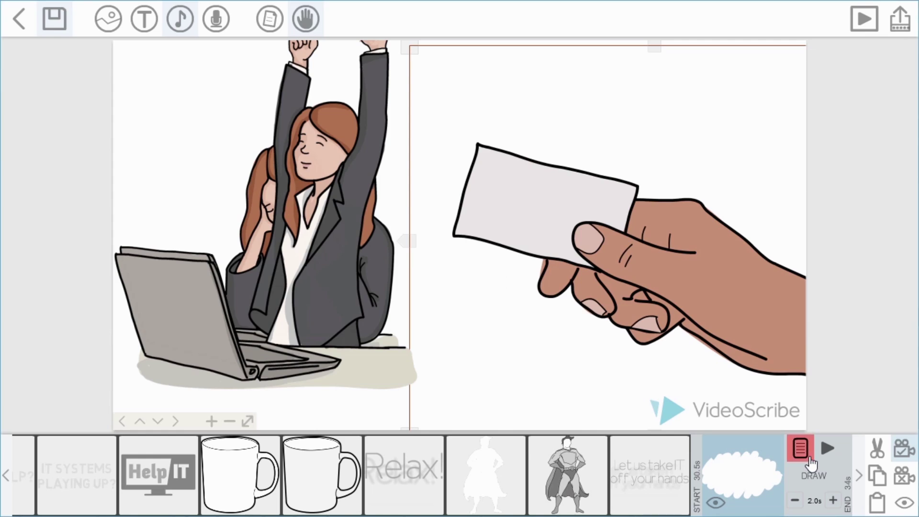
click(810, 458)
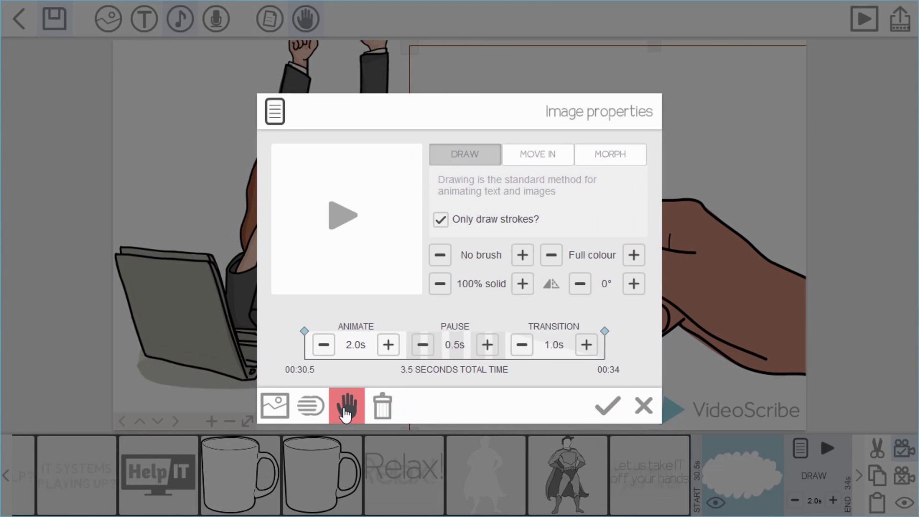
click(345, 411)
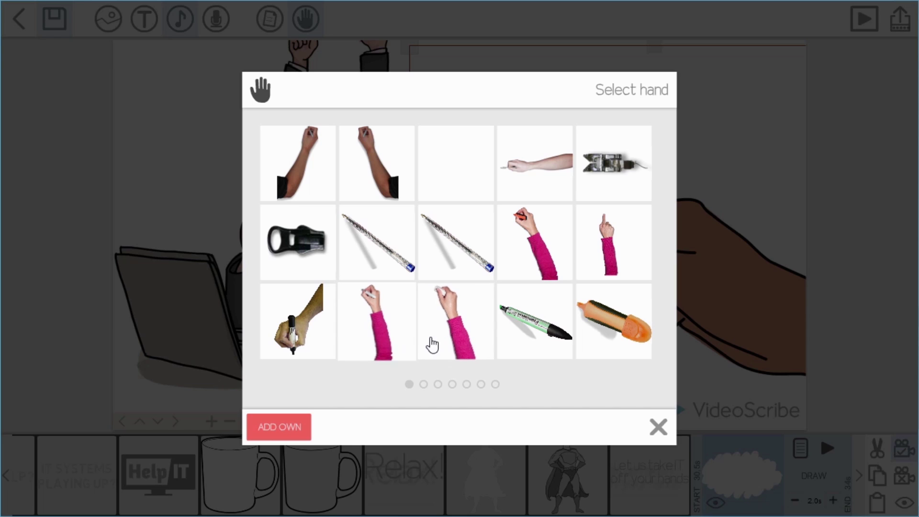
click(455, 329)
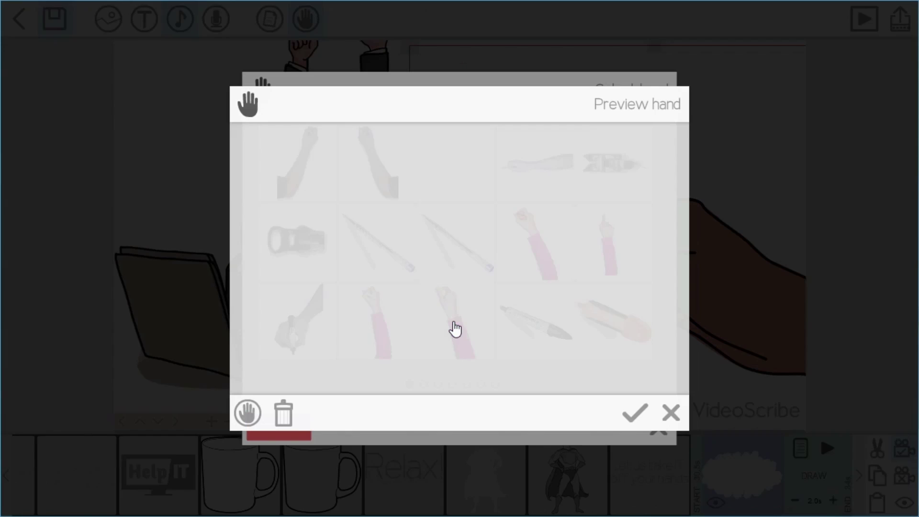
click(627, 415)
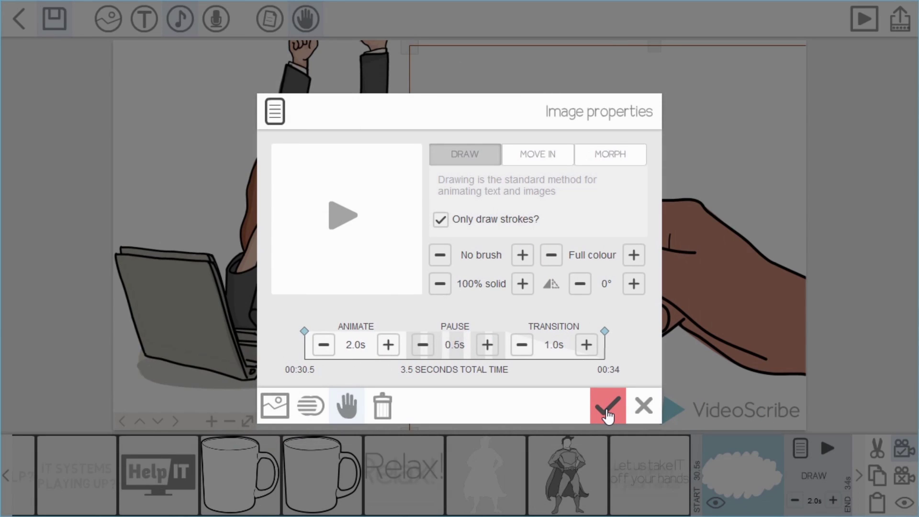
click(608, 415)
click(828, 448)
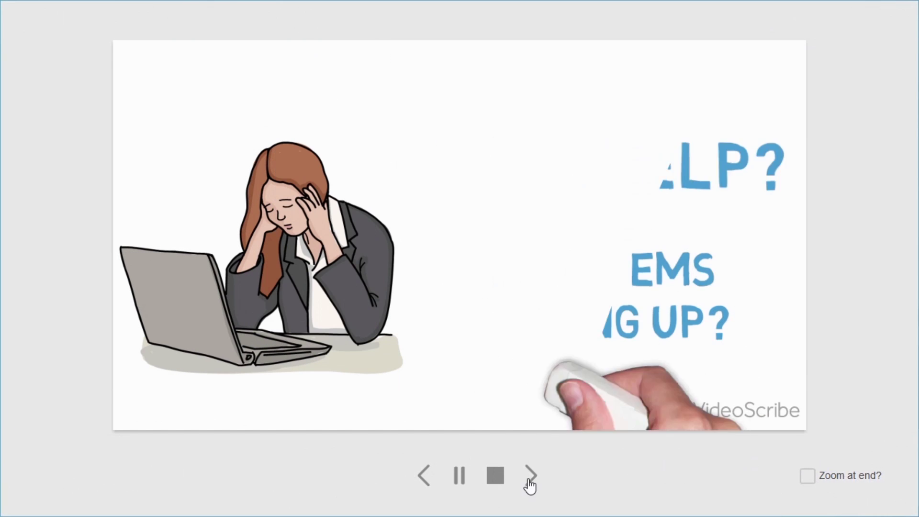
click(495, 476)
Preview the move-in animation of the hand holding the blank card.
scroll(606, 478, down, 2)
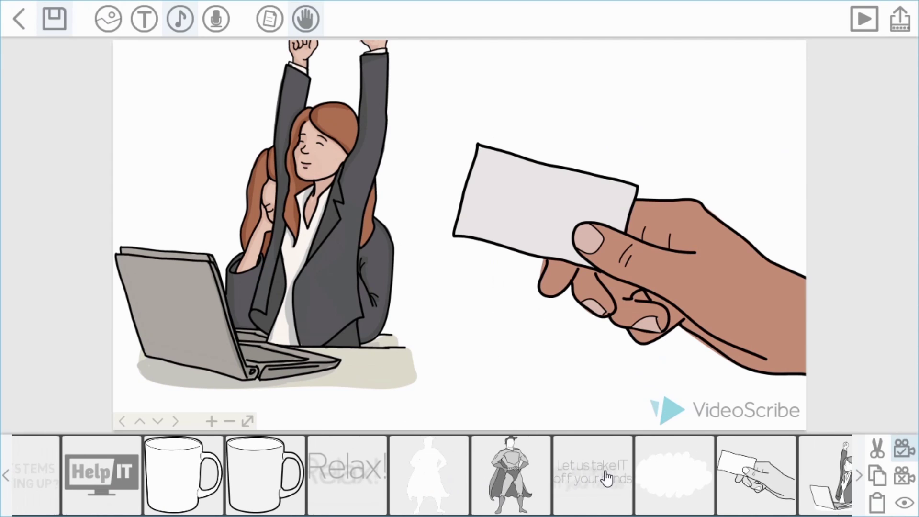
click(723, 494)
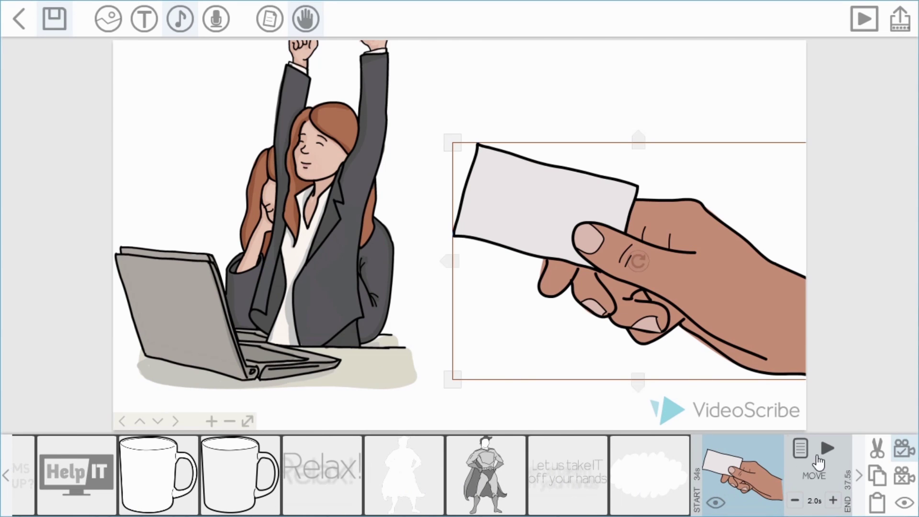
click(821, 455)
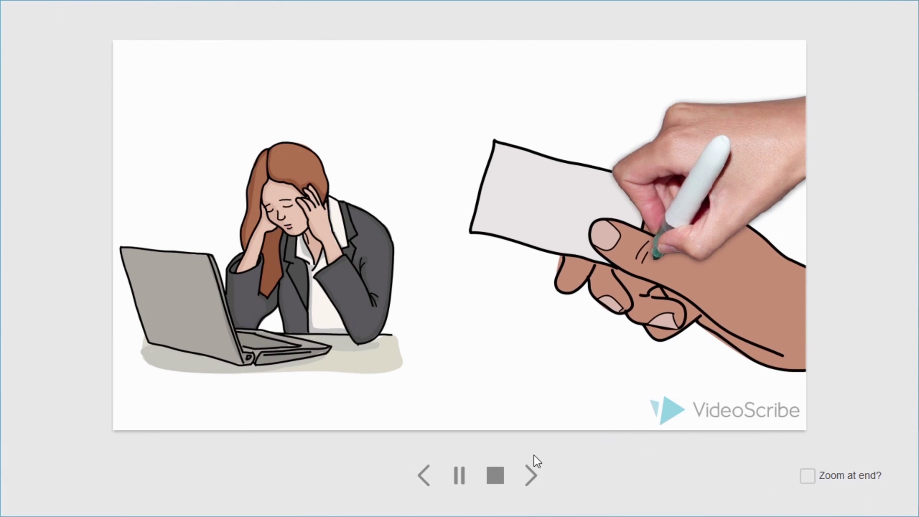
click(496, 476)
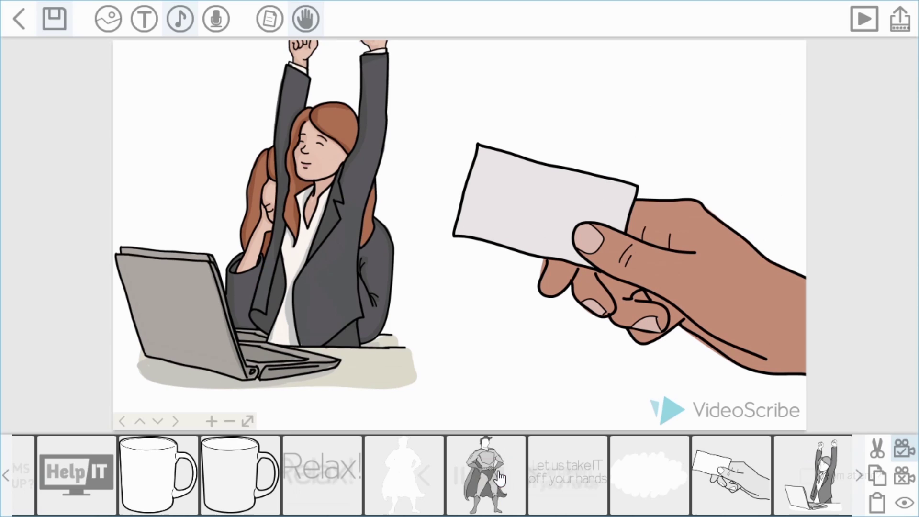
Set the image of the hand holding the blank card to use the empty, no-hand option.
click(800, 481)
click(781, 467)
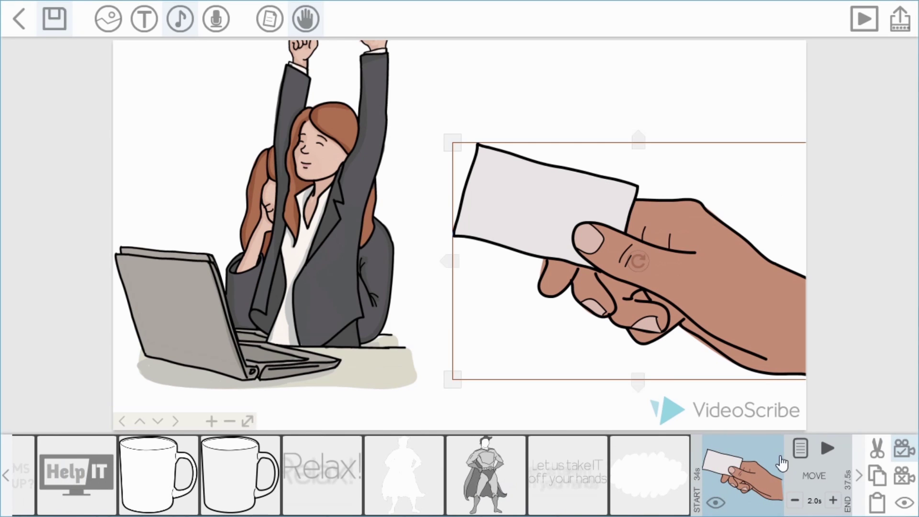
click(795, 452)
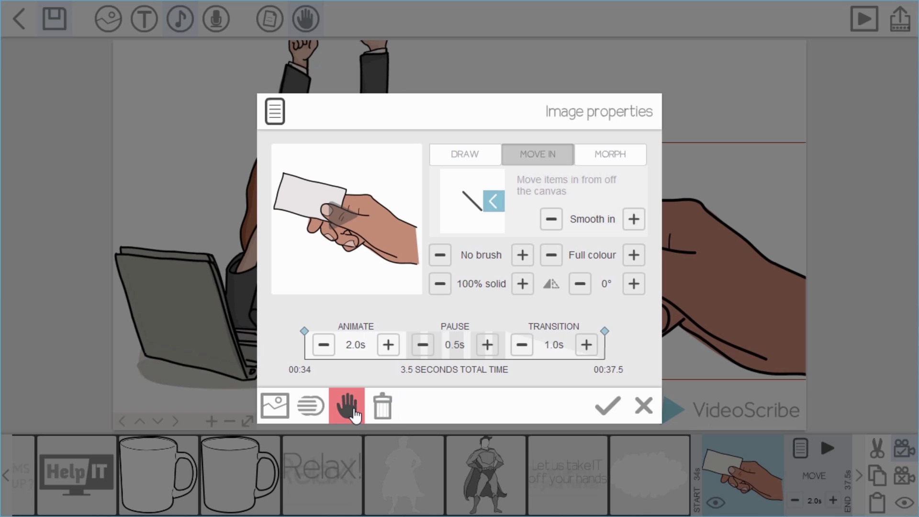
click(354, 415)
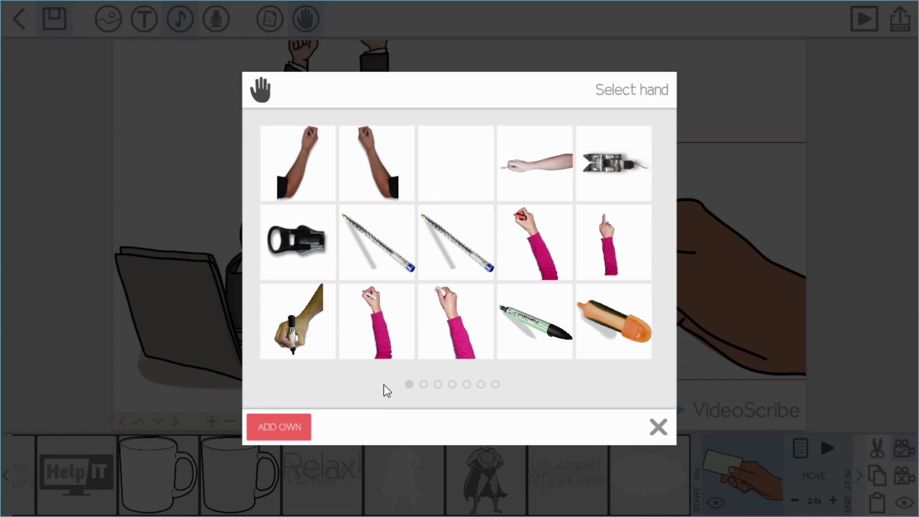
click(451, 187)
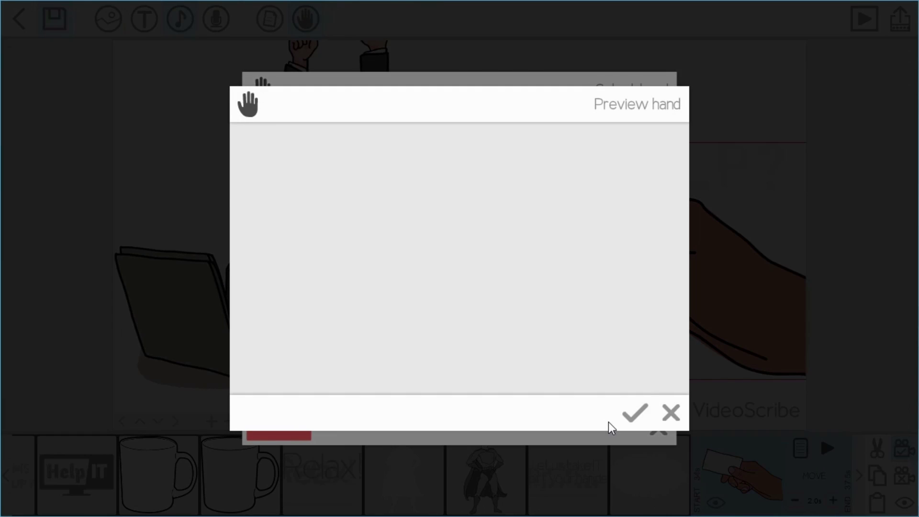
click(636, 416)
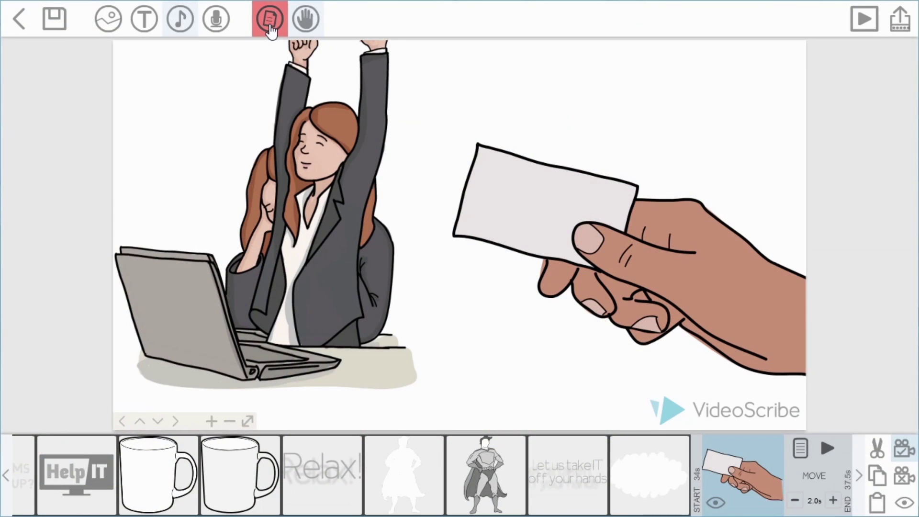
Change the paper to dark grey (5f5f5f) with the darkest speckled texture and look over the canvas.
click(270, 19)
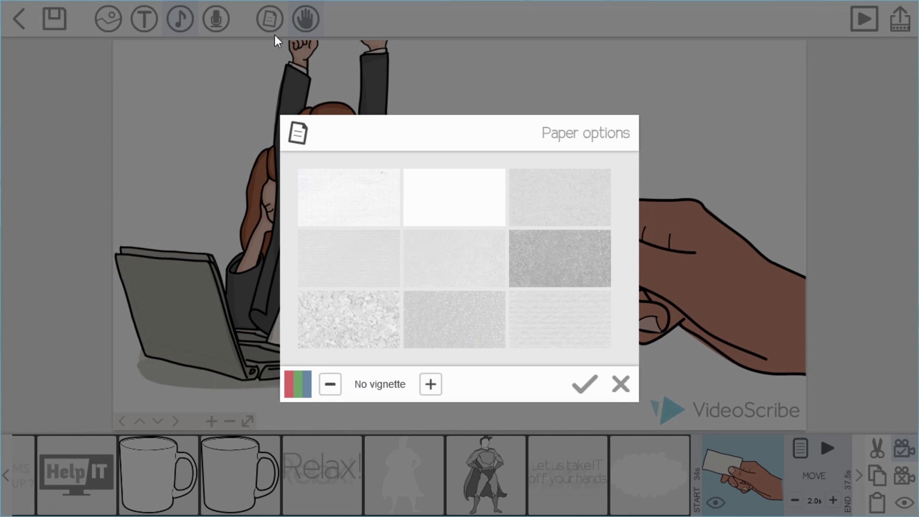
click(537, 250)
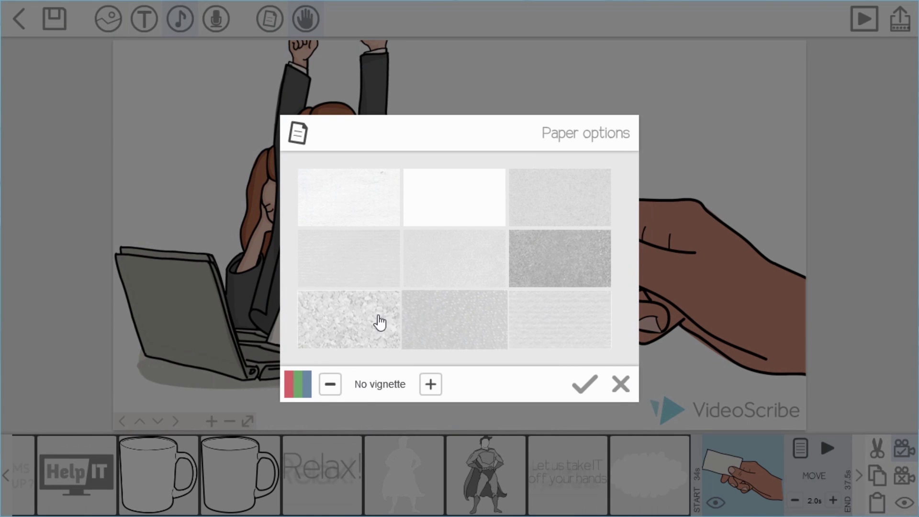
click(301, 390)
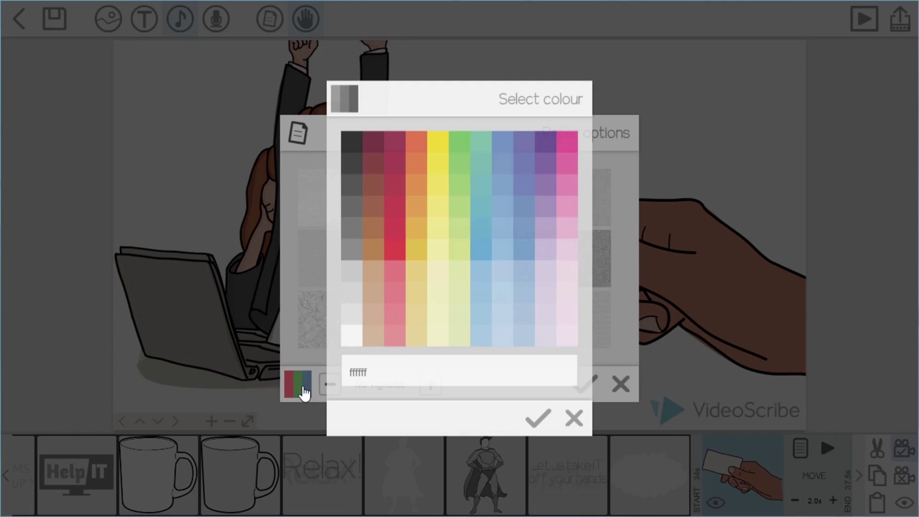
click(360, 240)
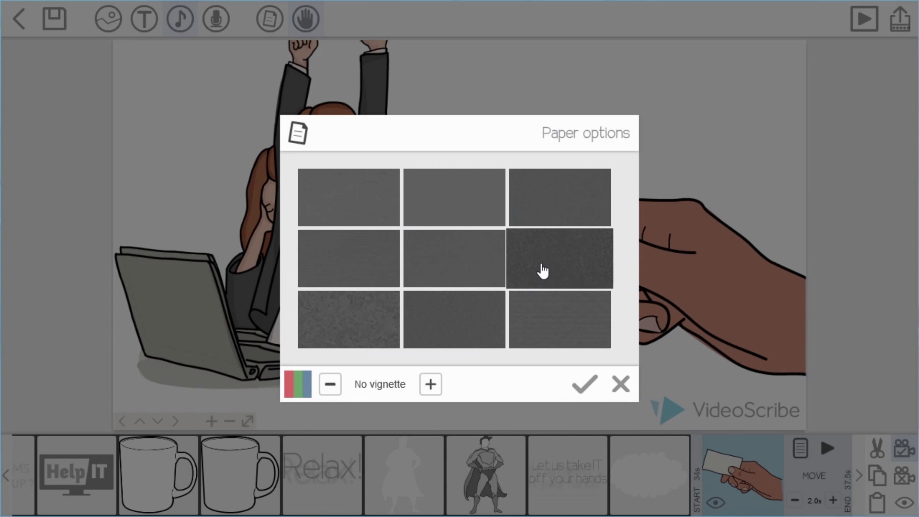
click(541, 270)
drag(398, 143, 677, 324)
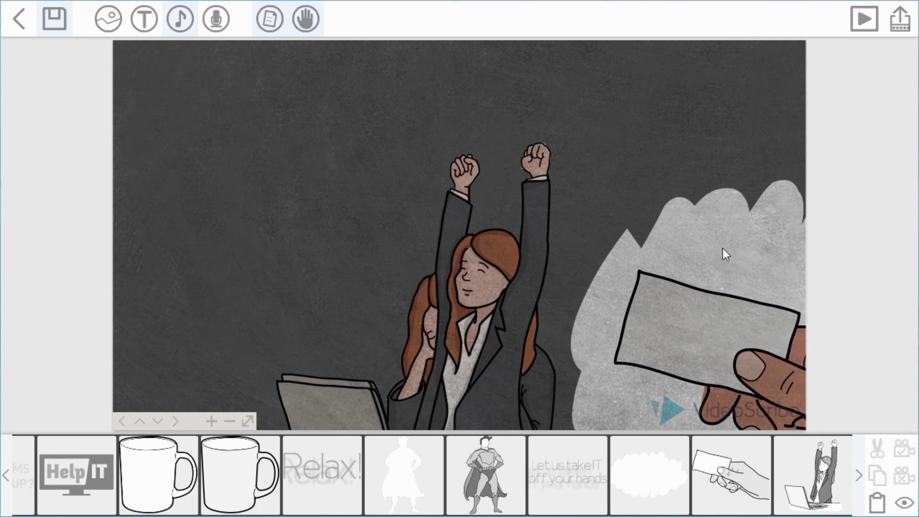
drag(617, 186, 717, 273)
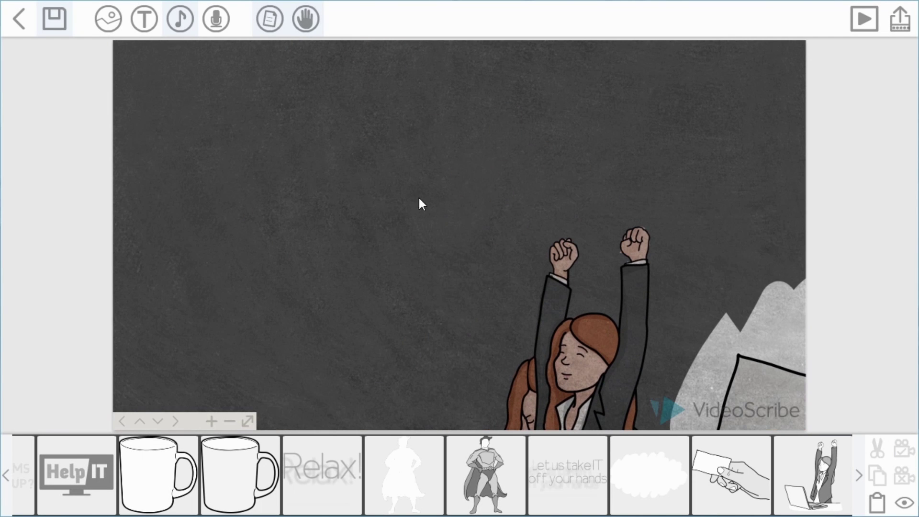
drag(441, 206, 305, 123)
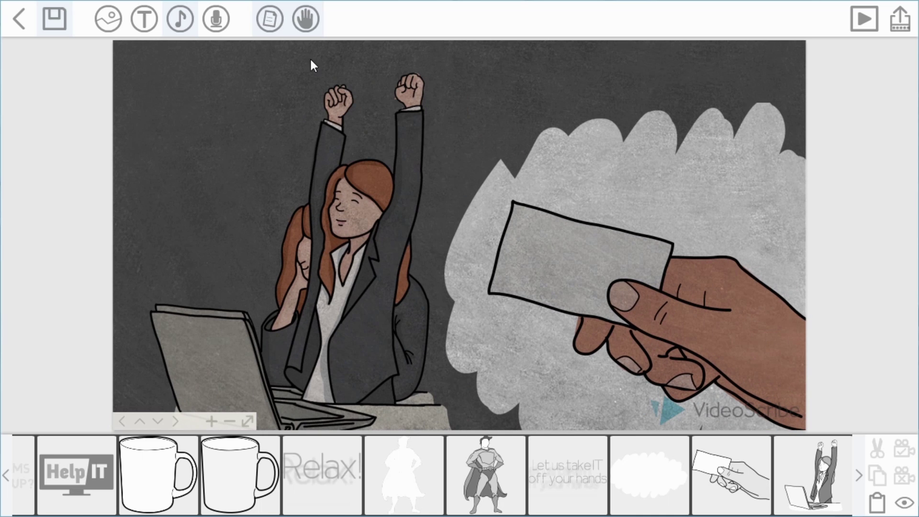
Set the scribe's paper to pale yellow (fcf7c1) with the horizontally ribbed texture.
click(270, 19)
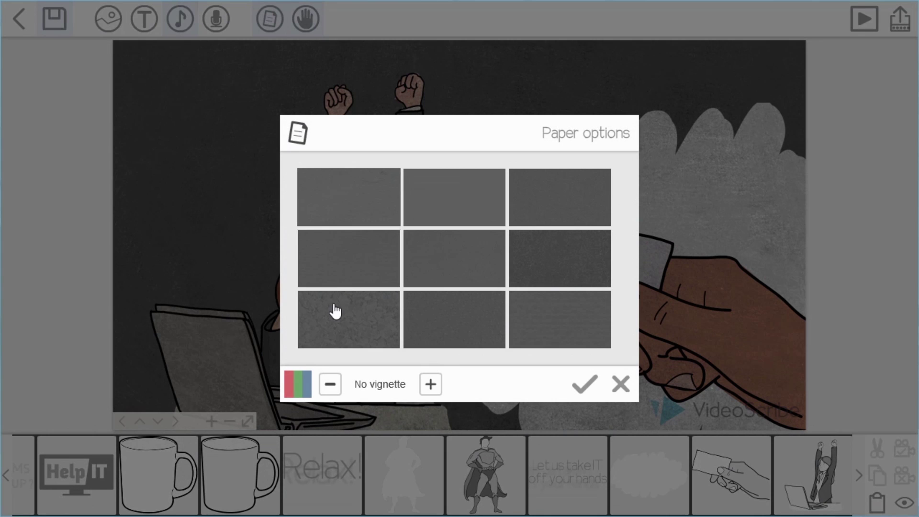
click(306, 384)
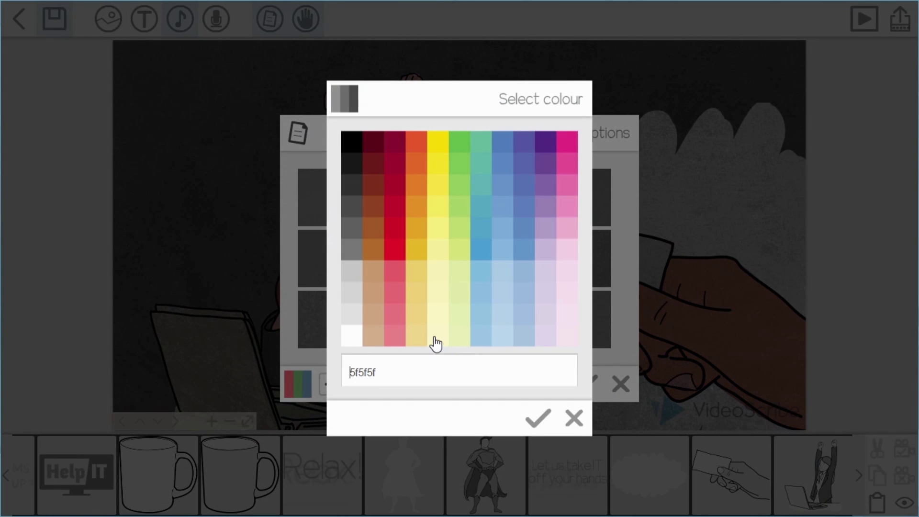
click(436, 343)
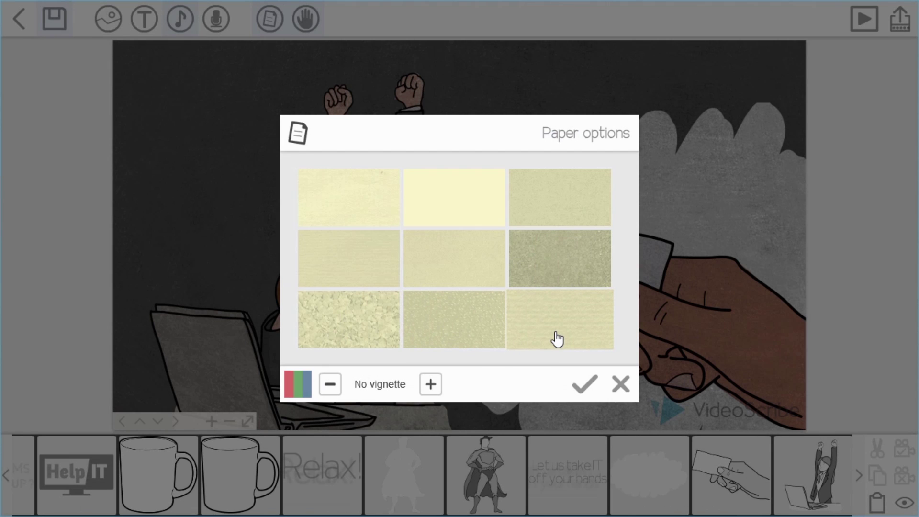
click(557, 339)
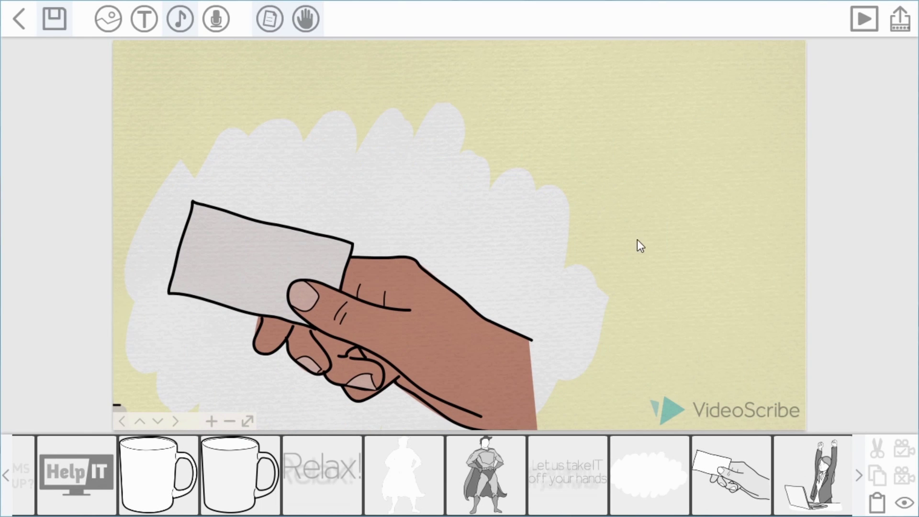
Turn the cloud-shaped scribble into a silhouette coloured the same pale yellow as the paper (fcf7c1).
click(662, 473)
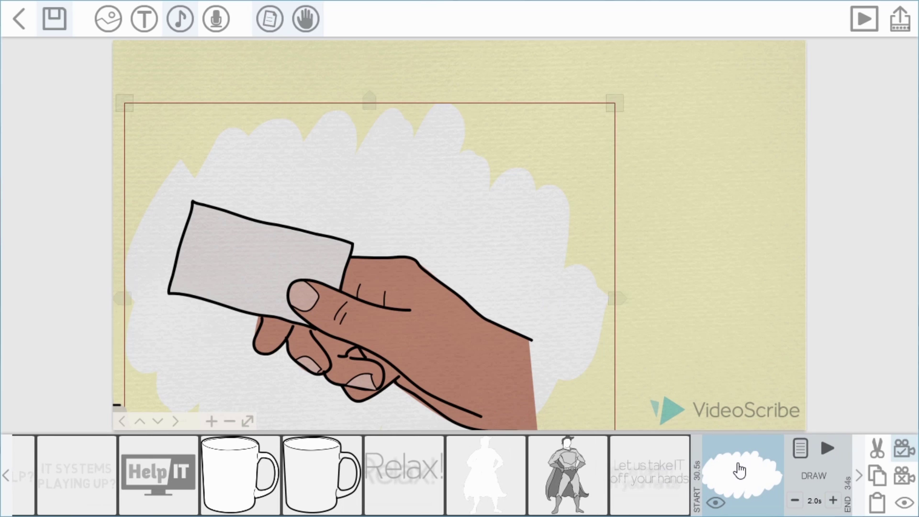
click(801, 451)
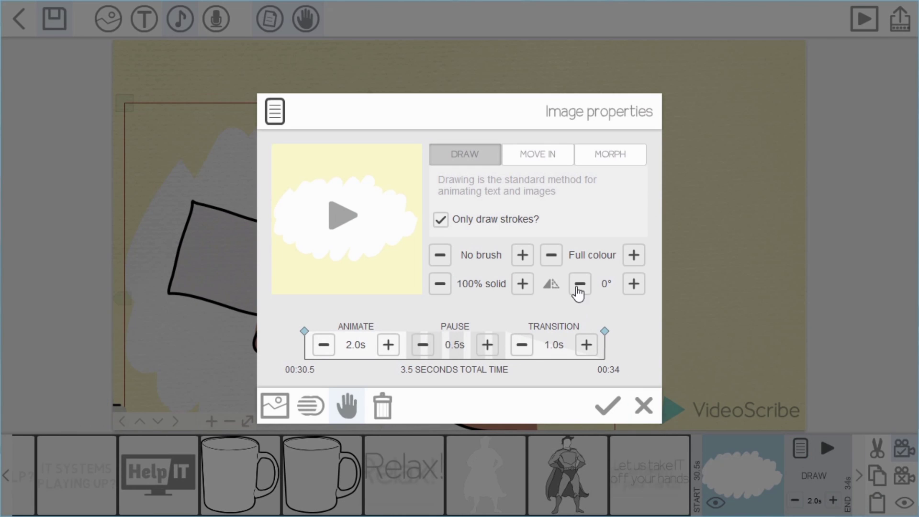
click(552, 259)
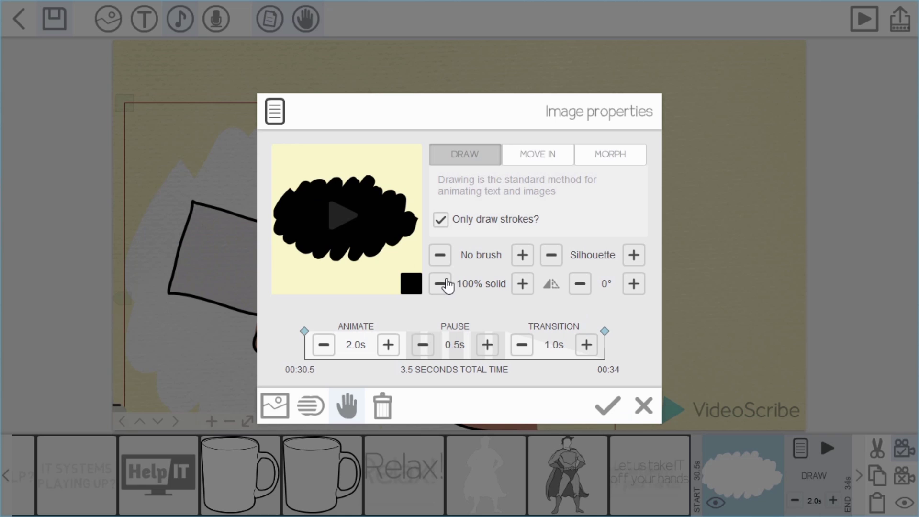
click(412, 286)
click(441, 340)
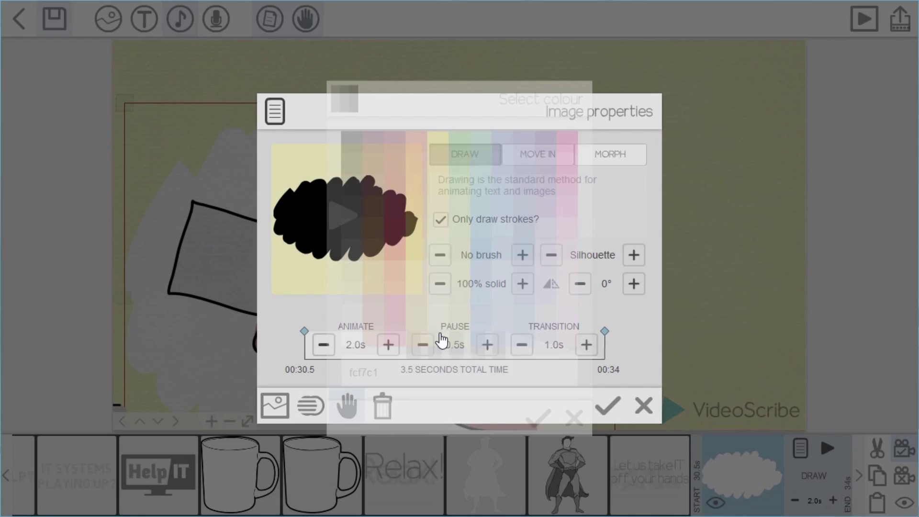
click(609, 411)
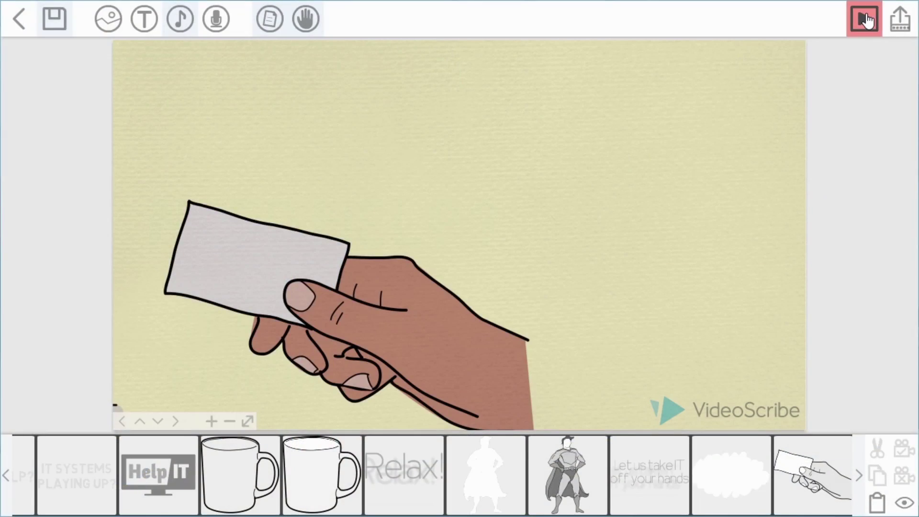
Play the whole scribe from the start to check it on the new background.
click(863, 17)
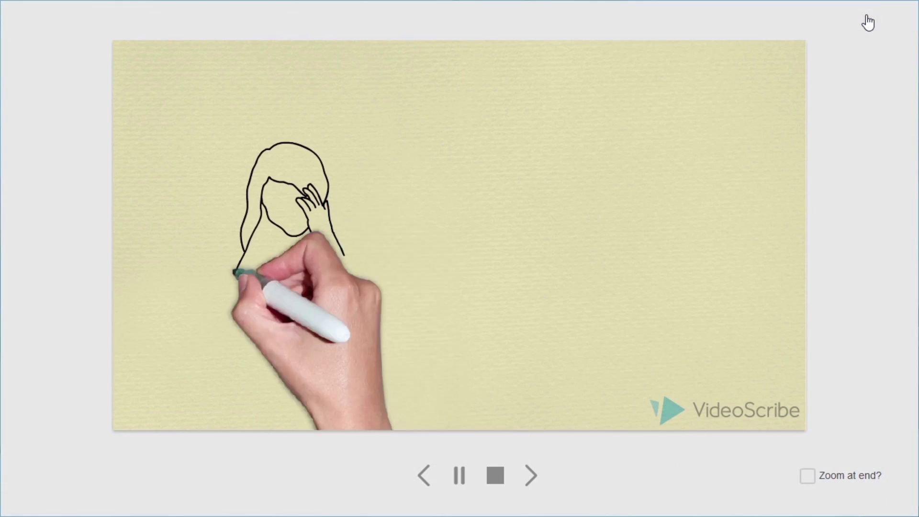